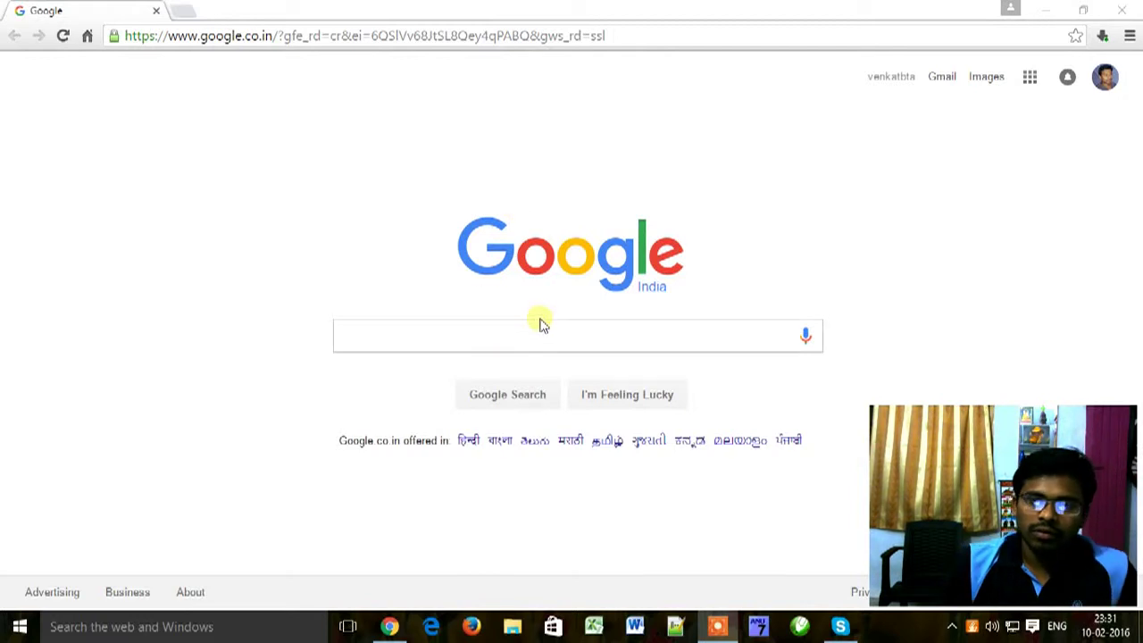
Search Google for "new animated images"
left_click(452, 347)
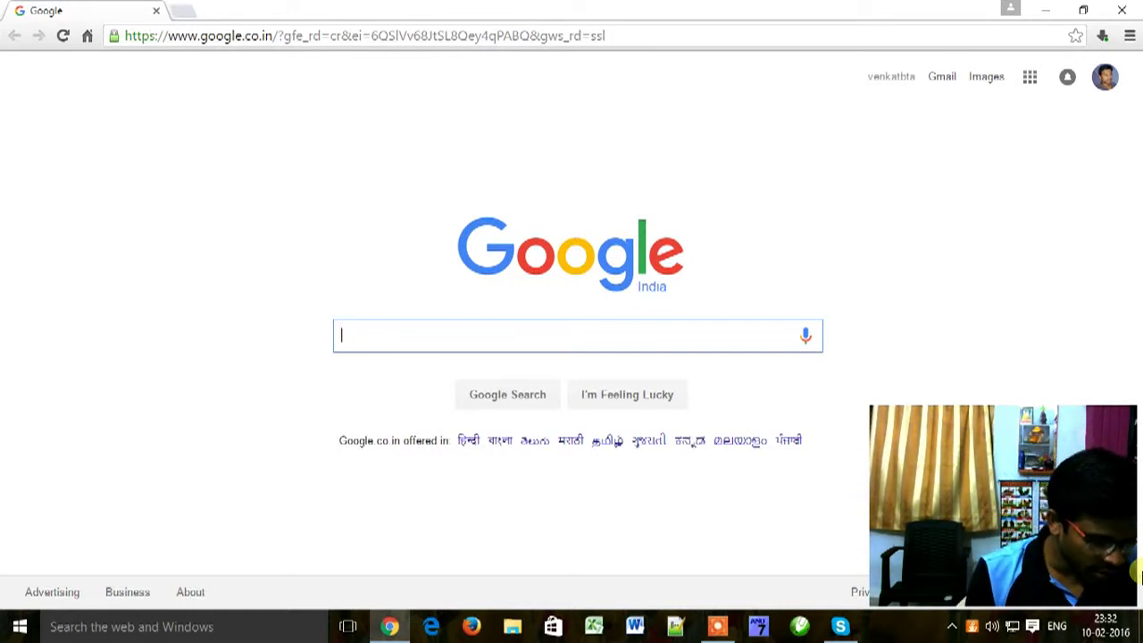
type("new")
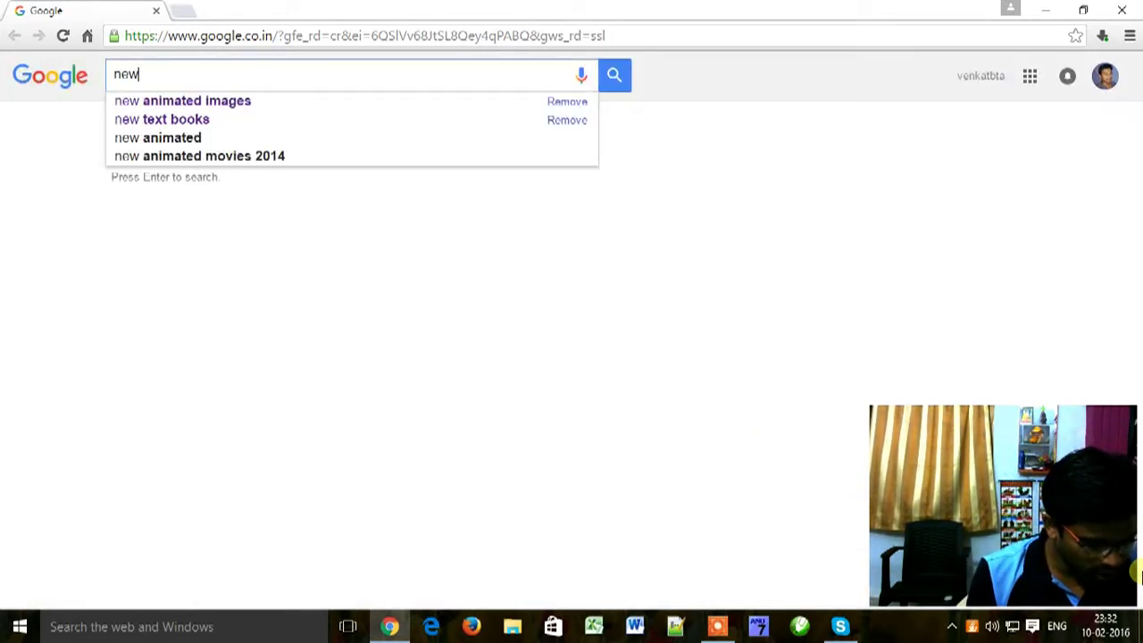
type(" anima")
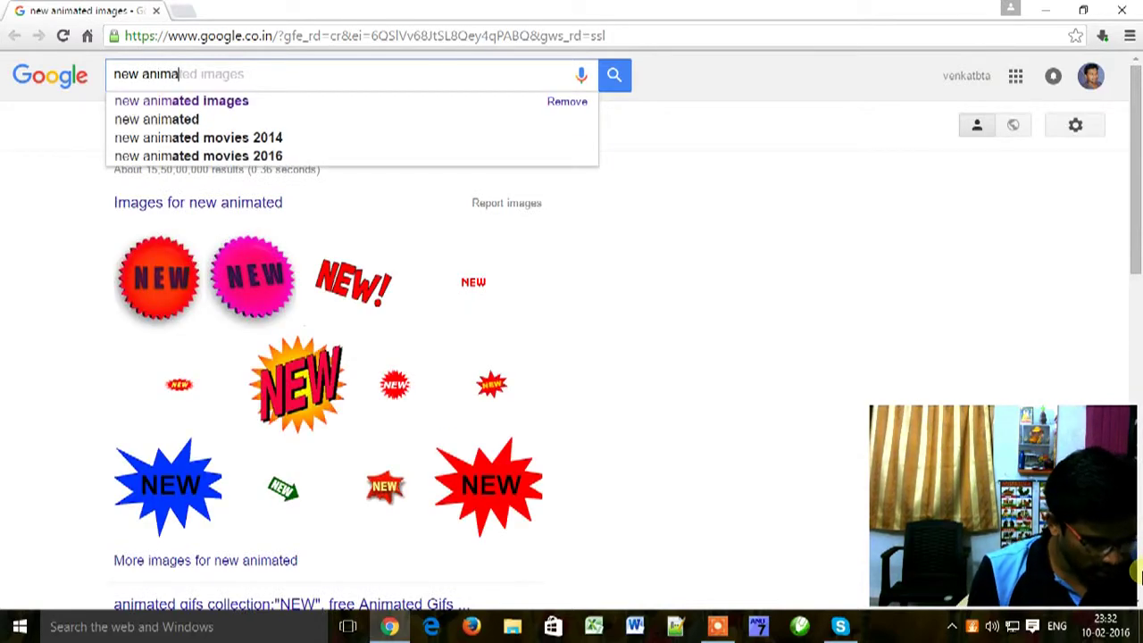
type("tred")
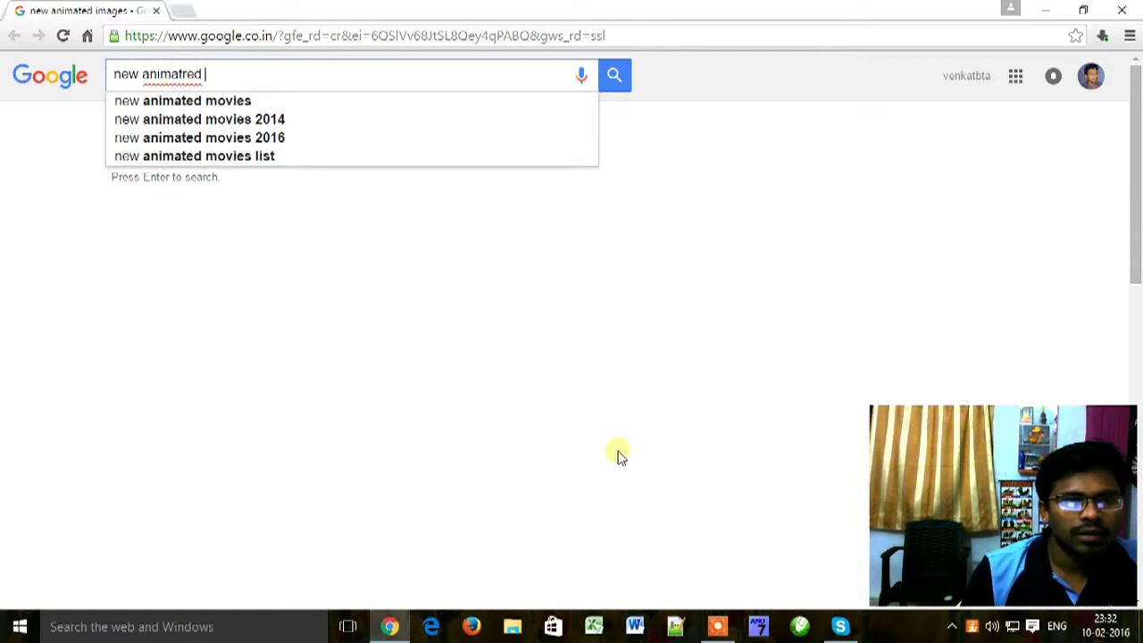
left_click(178, 74)
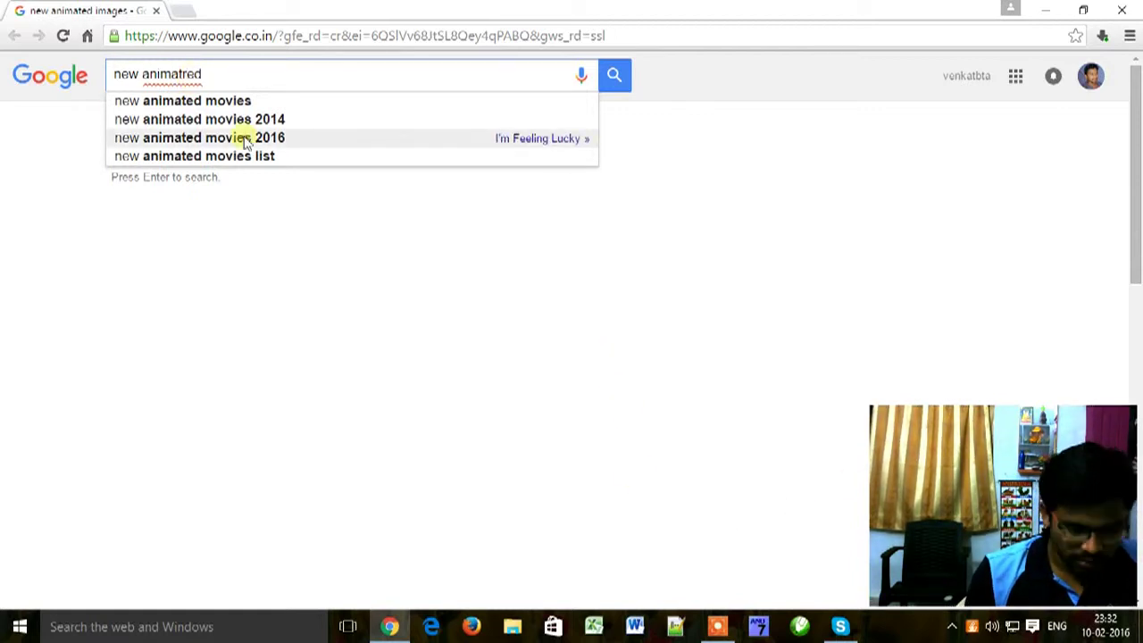
key("BackSpace")
left_click(234, 79)
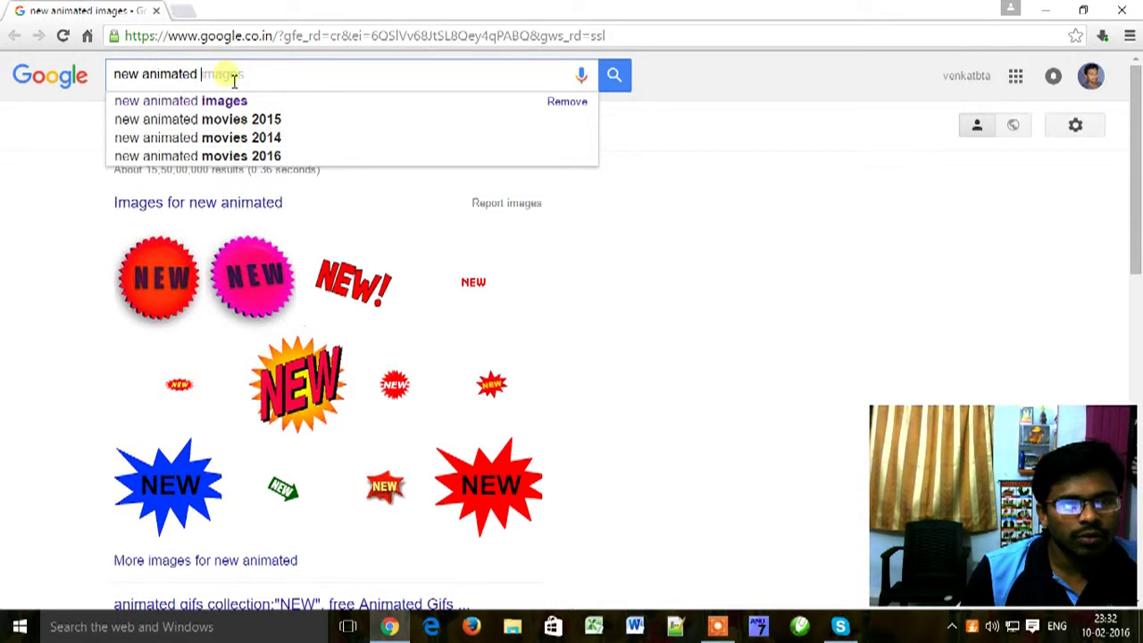
type("ima")
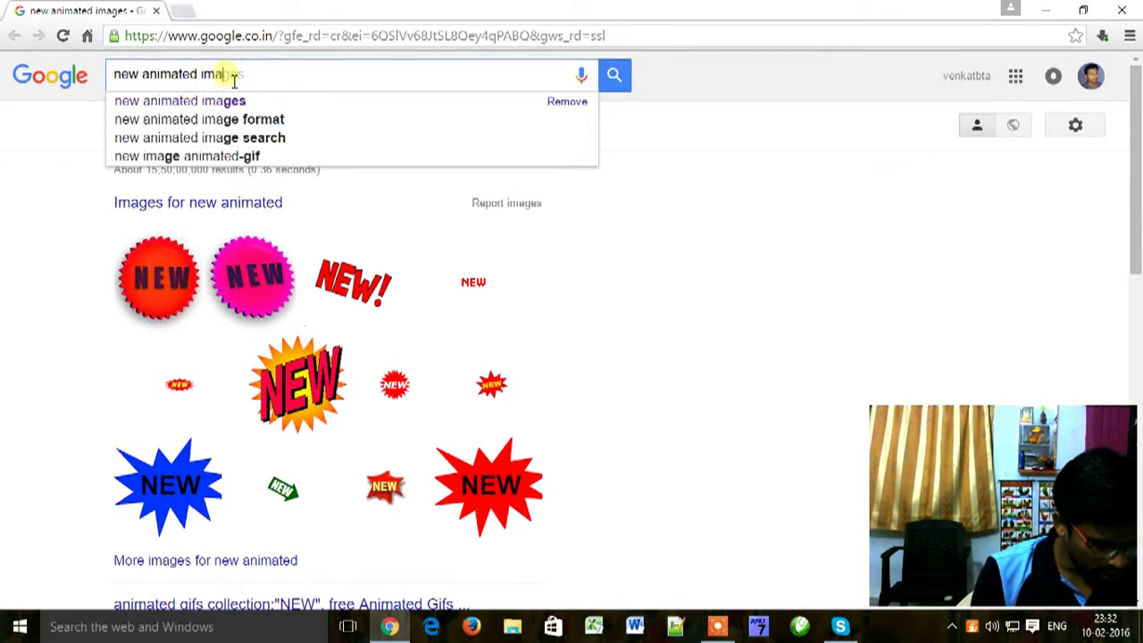
type("ges")
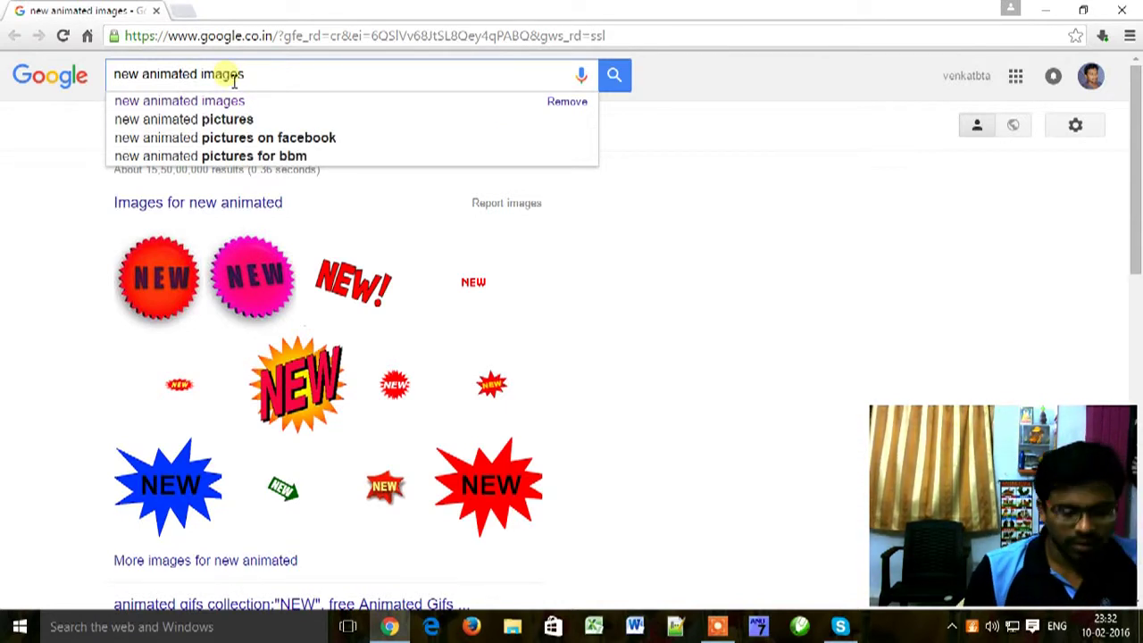
key("Return")
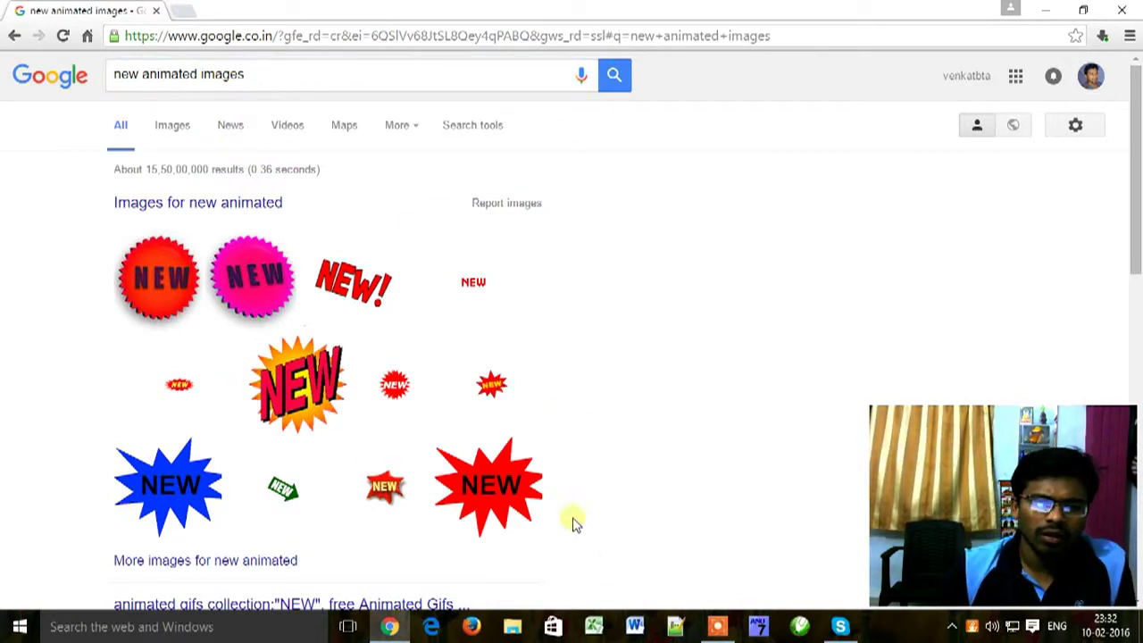
Switch the search for new animated images to the image results
scroll(574, 523, "down", 1)
scroll(349, 395, "up", 1)
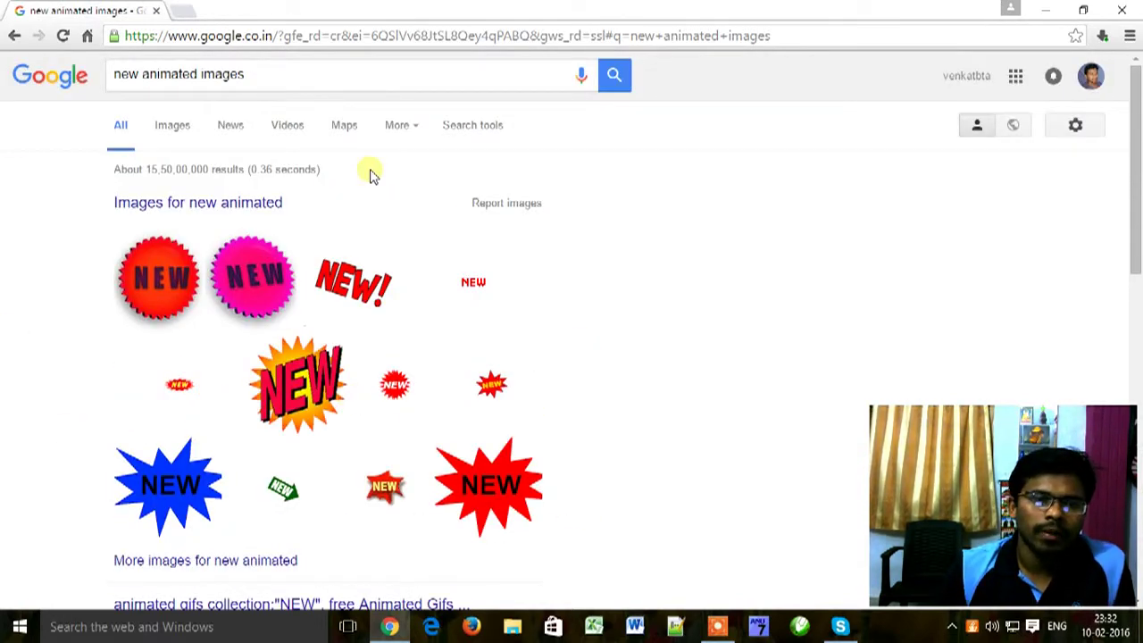
left_click(173, 130)
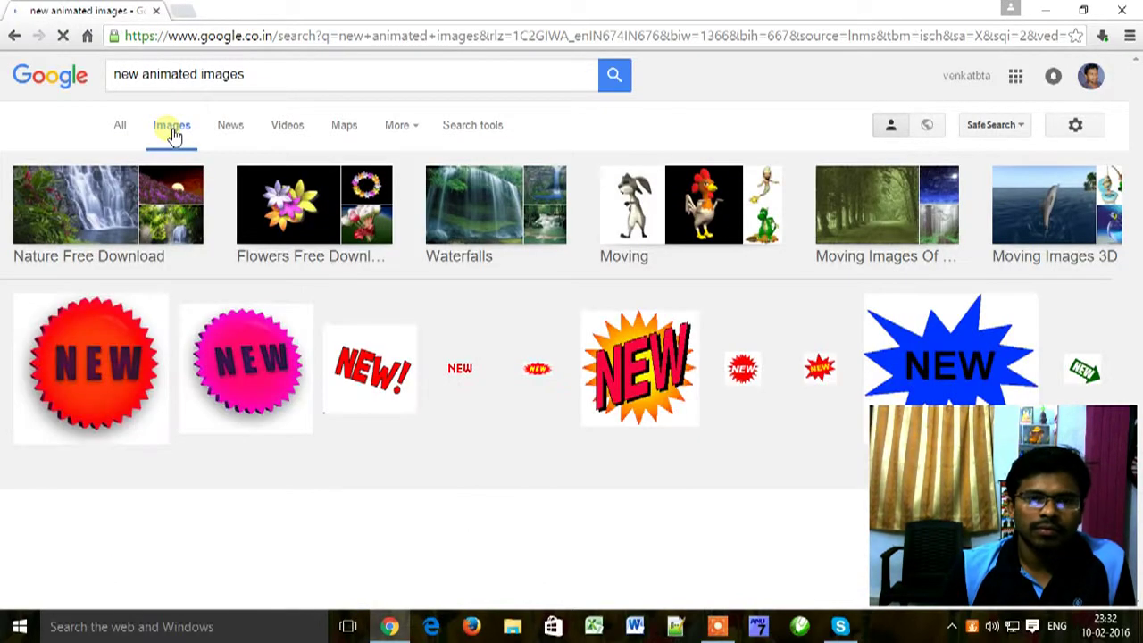
Look through the image results for a suitable animated NEW badge
scroll(655, 411, "down", 1)
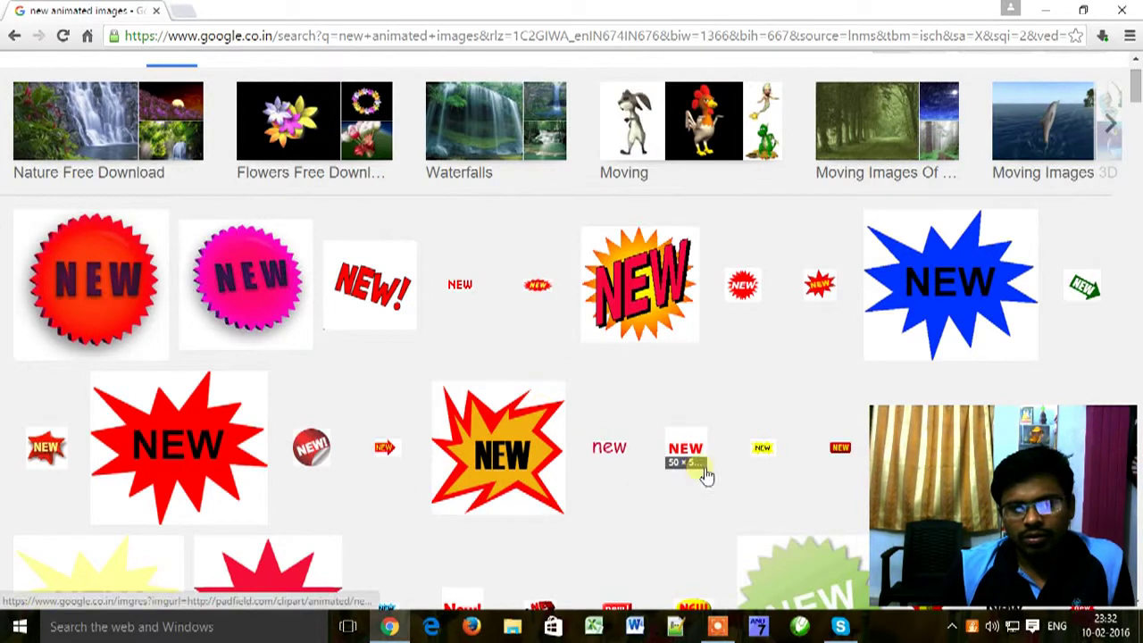
scroll(697, 476, "down", 1)
scroll(692, 474, "down", 1)
scroll(684, 376, "down", 1)
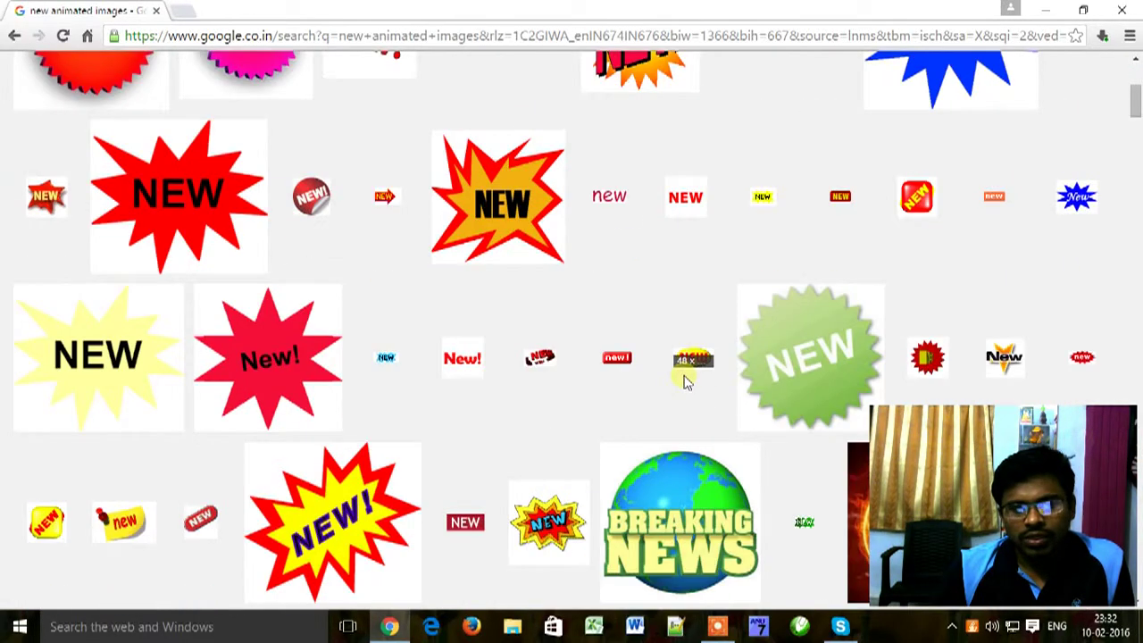
scroll(514, 462, "down", 2)
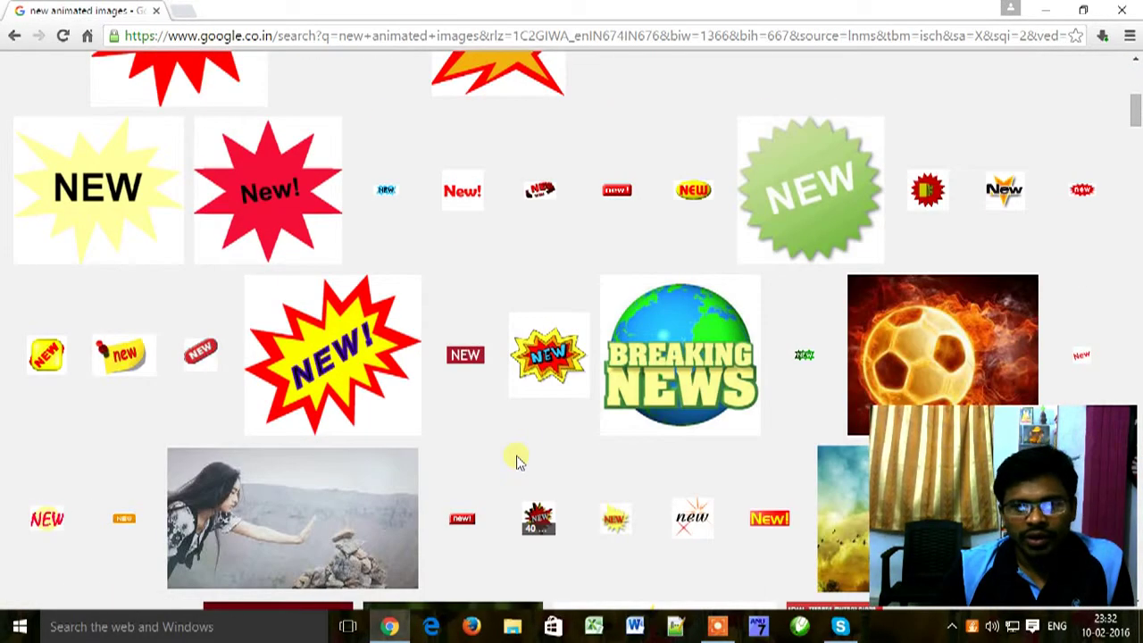
scroll(524, 350, "up", 5)
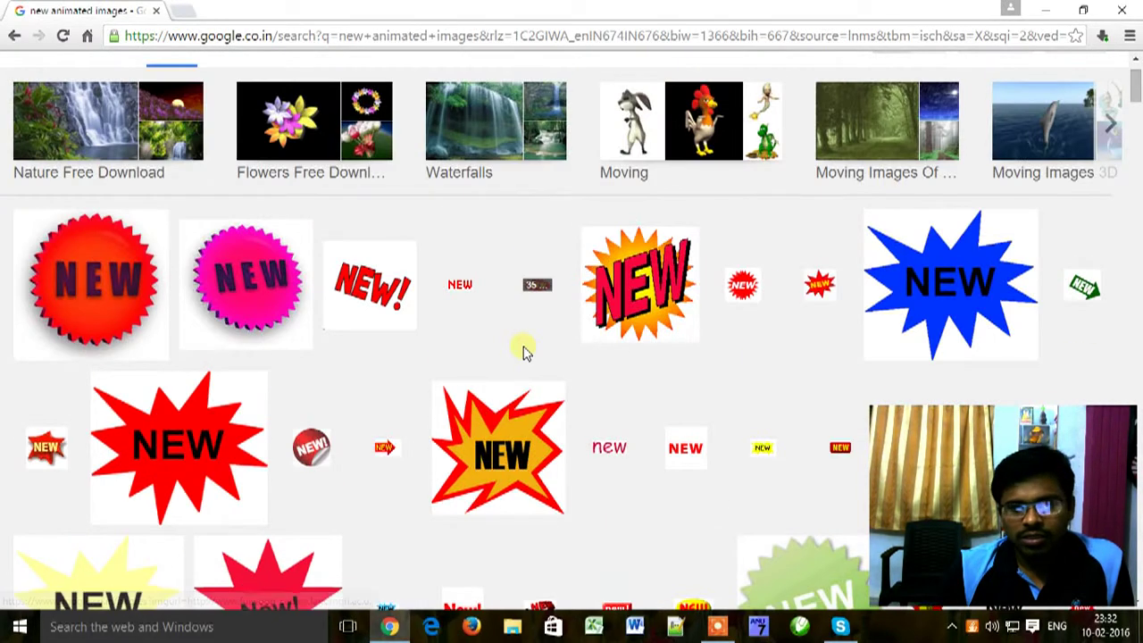
scroll(523, 350, "down", 1)
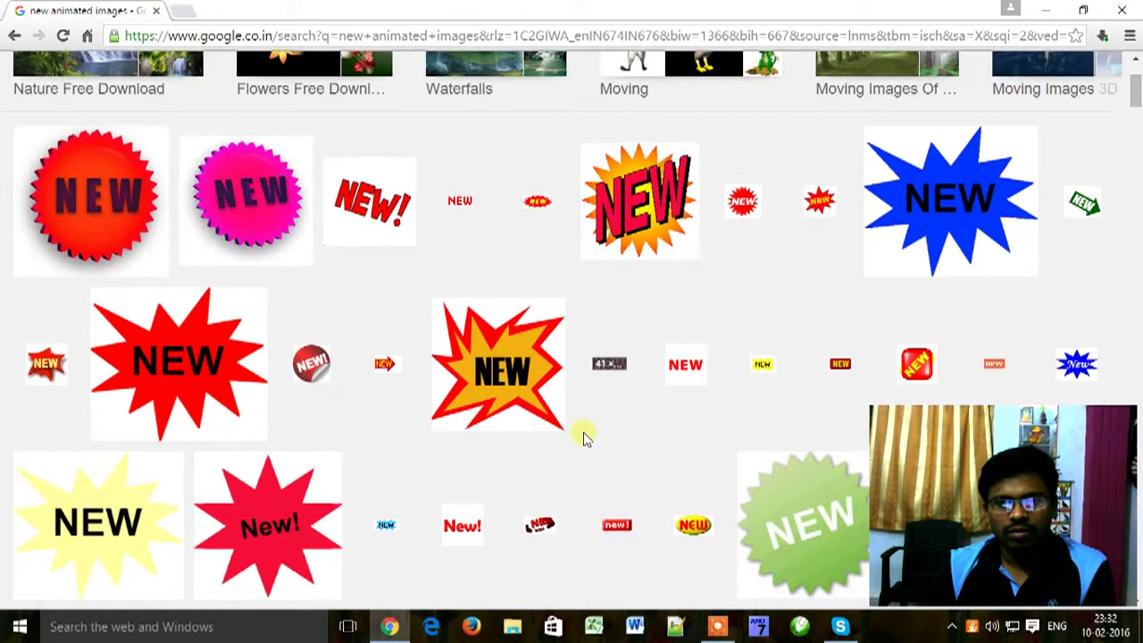
scroll(584, 436, "up", 2)
scroll(585, 437, "down", 1)
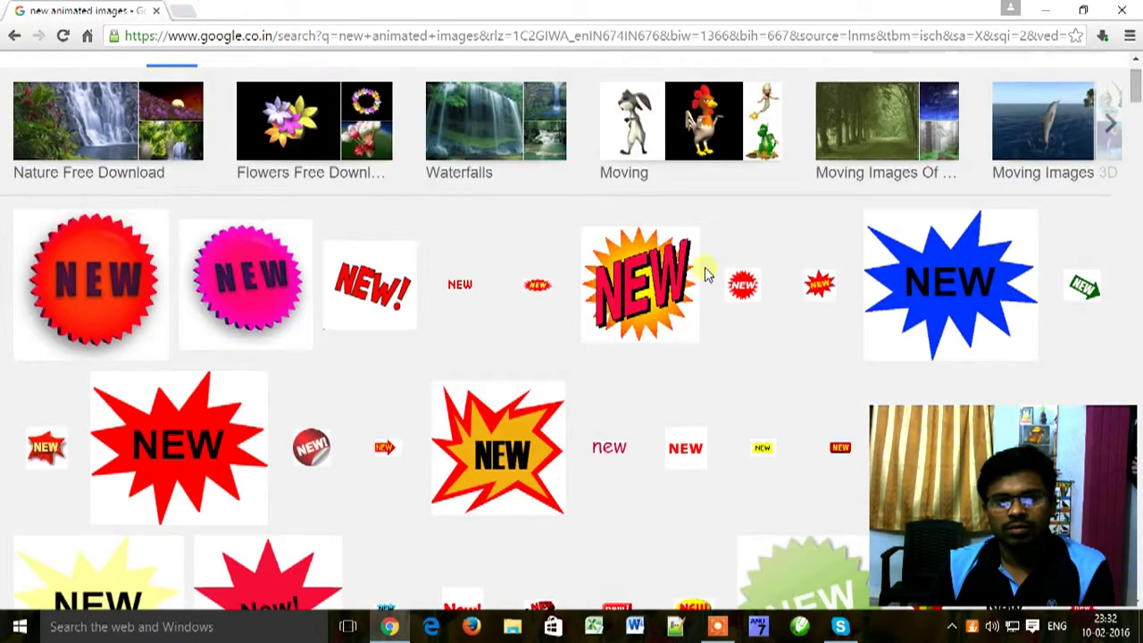
Open the preview of the small 35 × 15 red NEW badge from Gifntext, with its related images
left_click(541, 288)
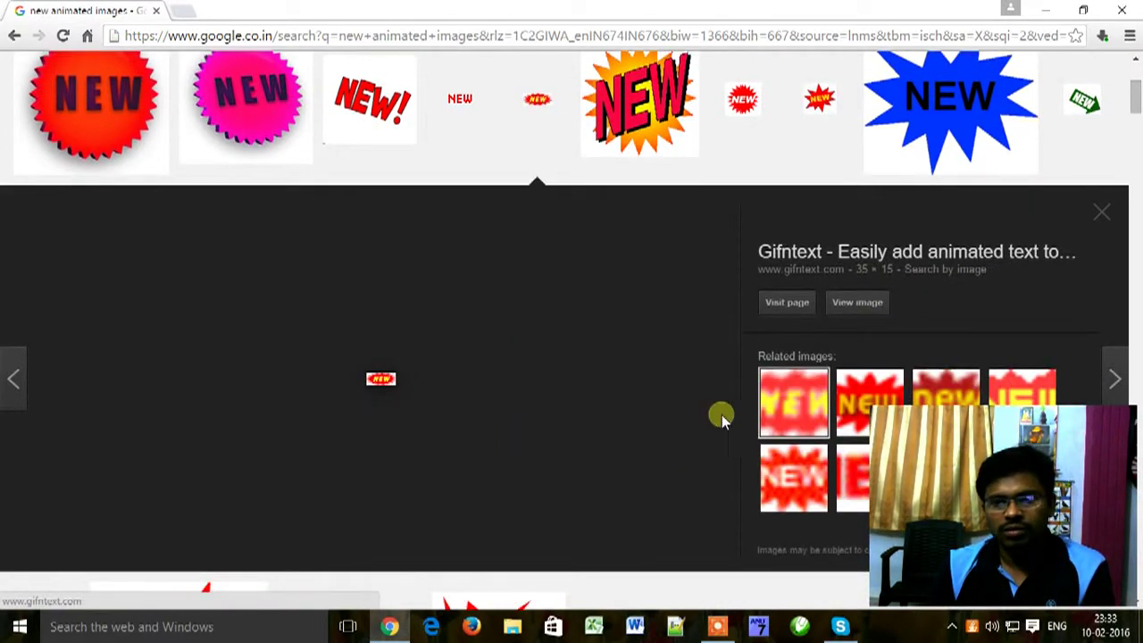
scroll(669, 349, "down", 1)
scroll(668, 346, "down", 2)
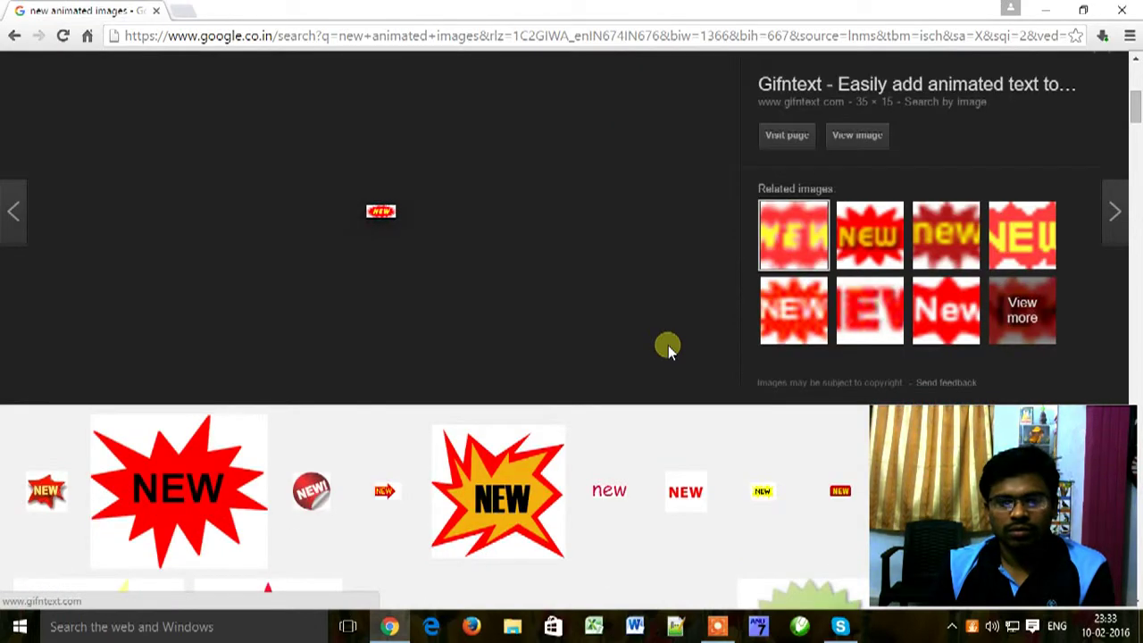
scroll(625, 295, "up", 1)
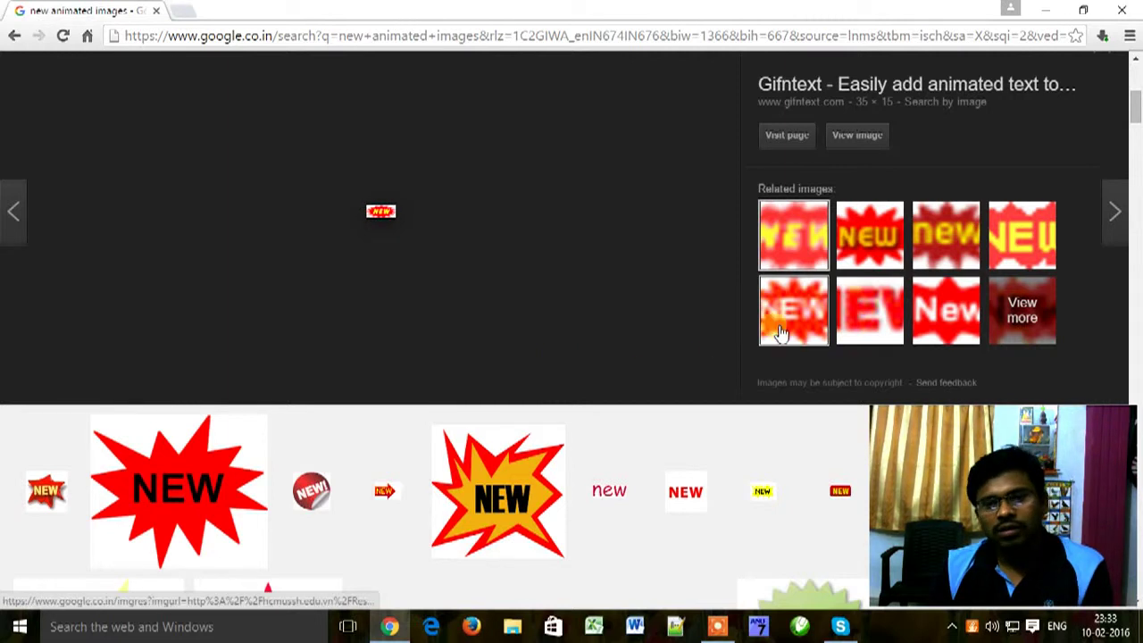
Preview the related NEW badges one after another, then open the full set of related images
left_click(872, 241)
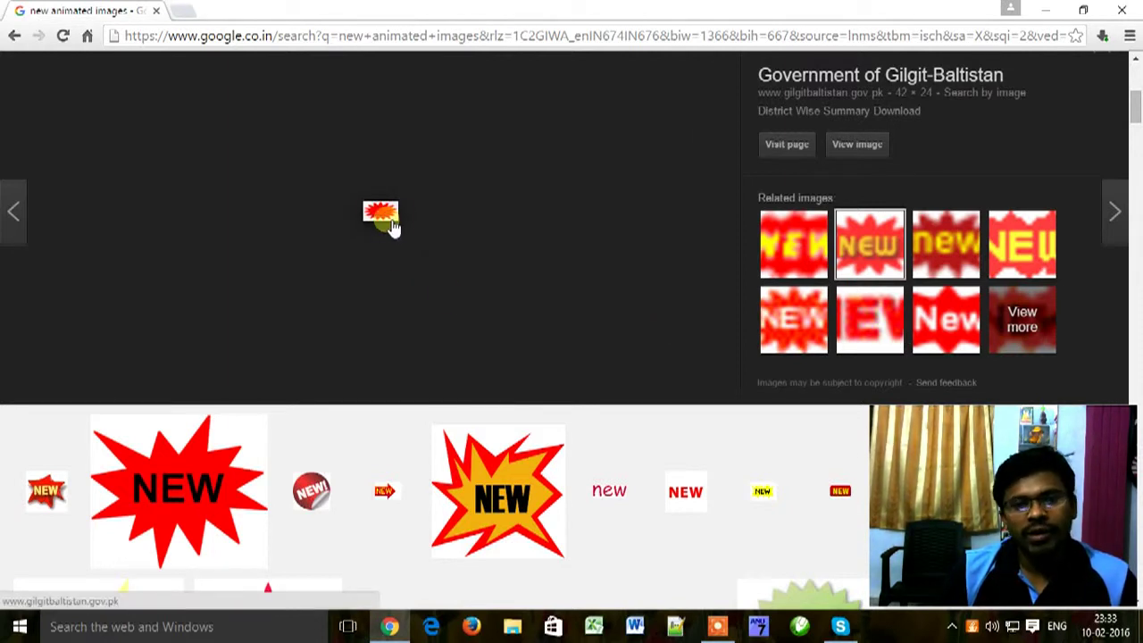
left_click(969, 249)
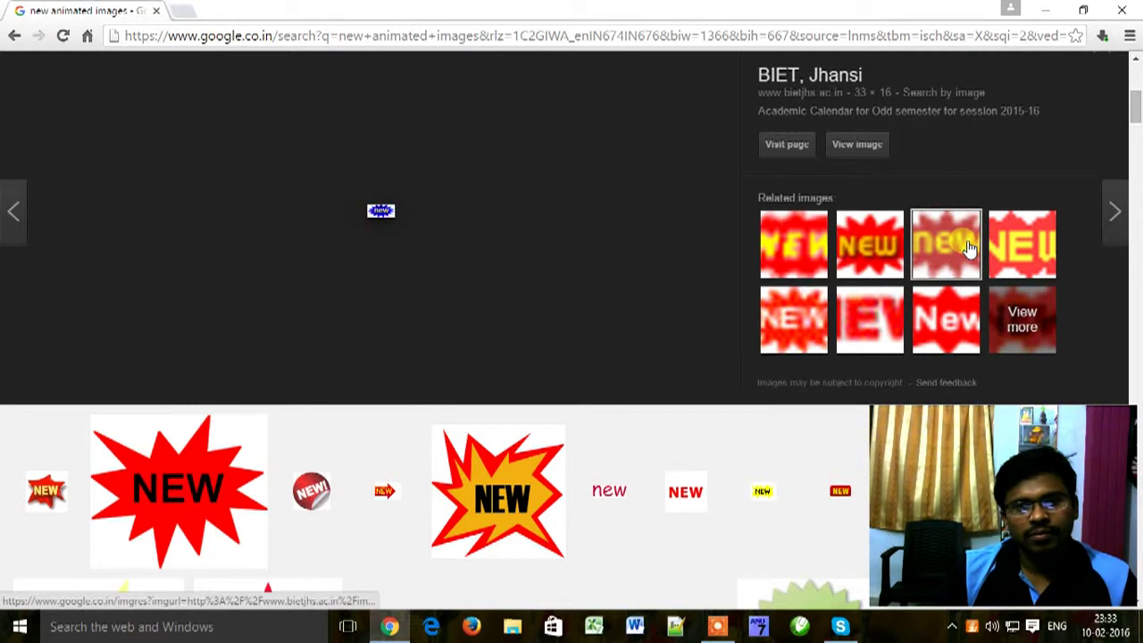
left_click(1027, 250)
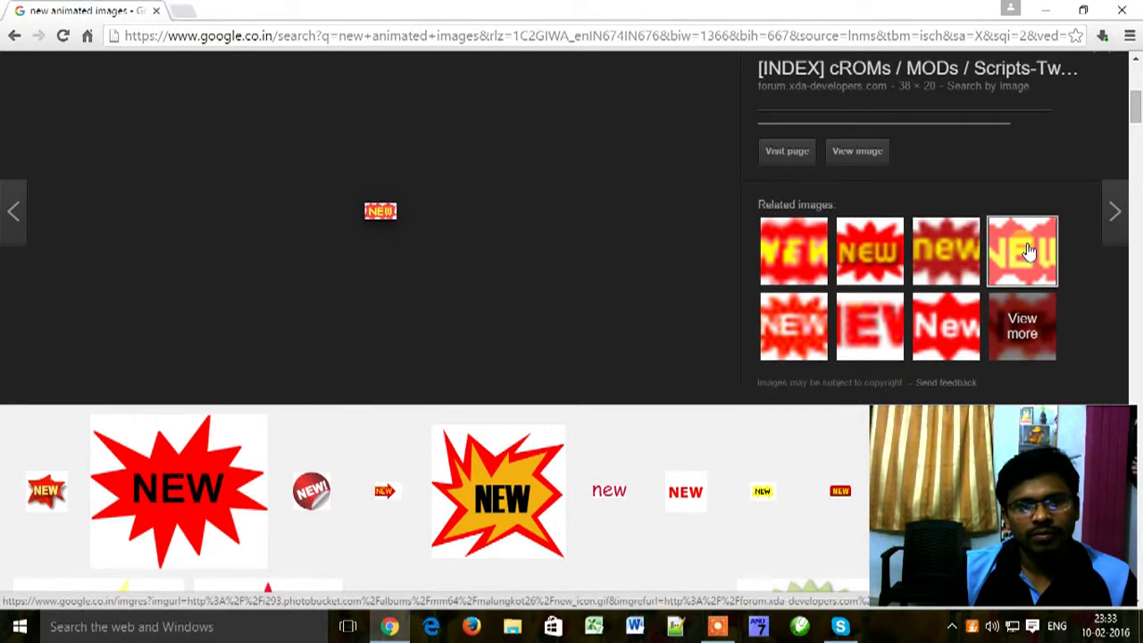
left_click(790, 331)
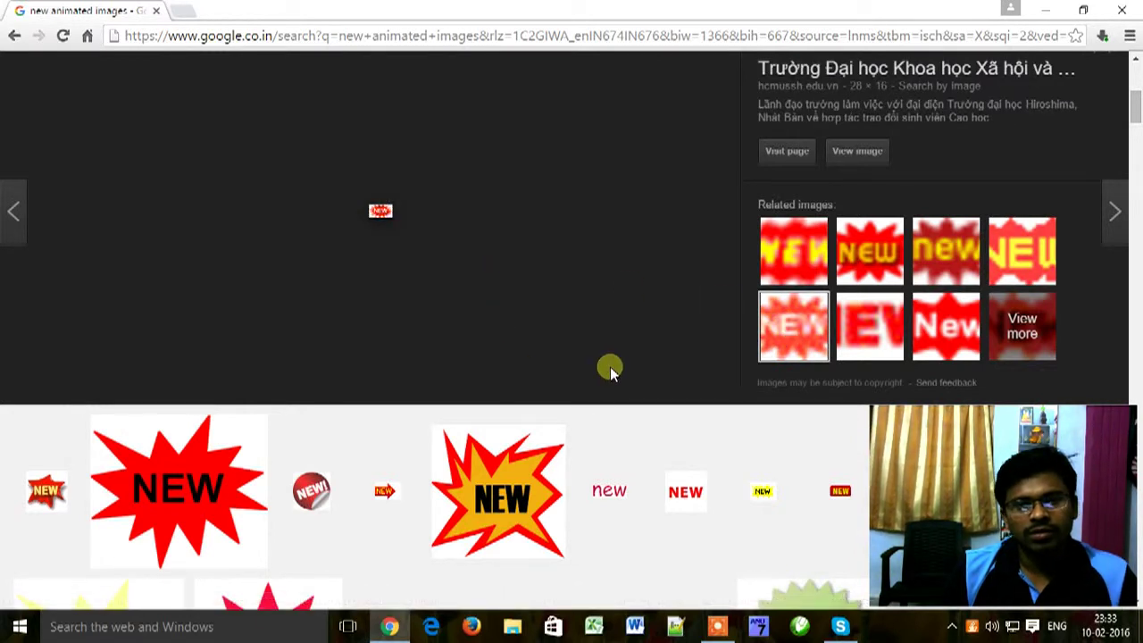
left_click(874, 337)
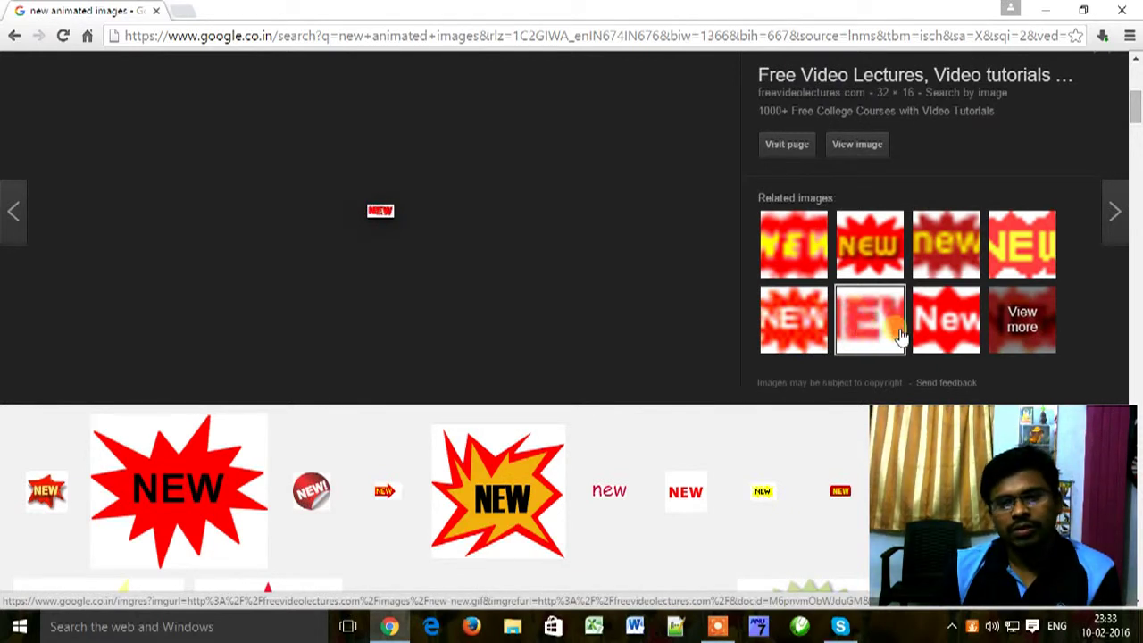
left_click(951, 328)
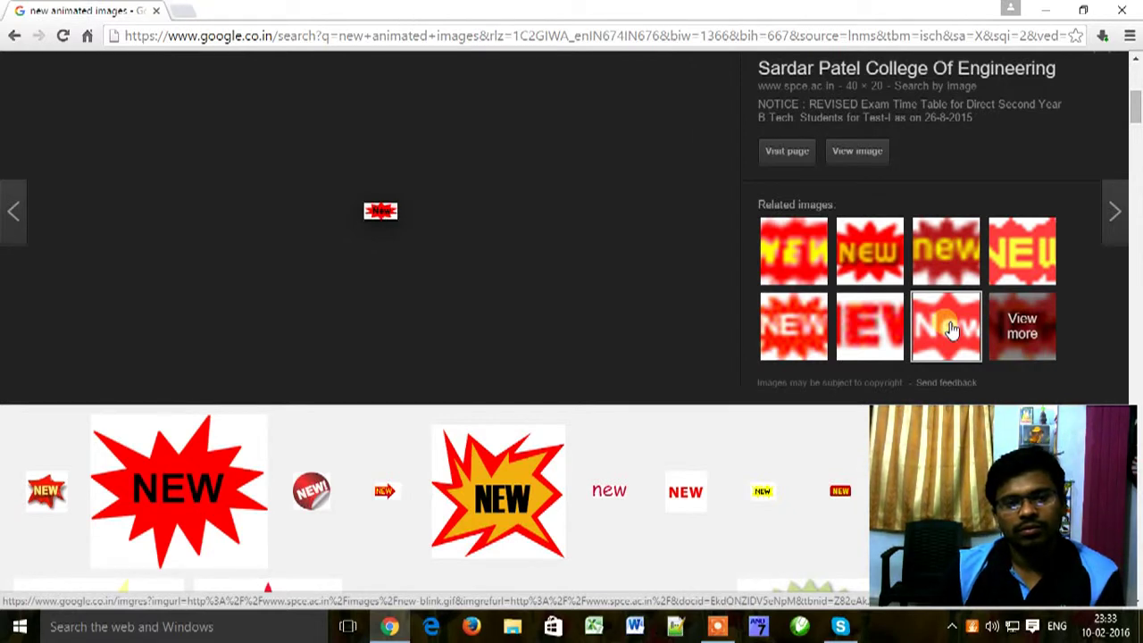
left_click(1021, 331)
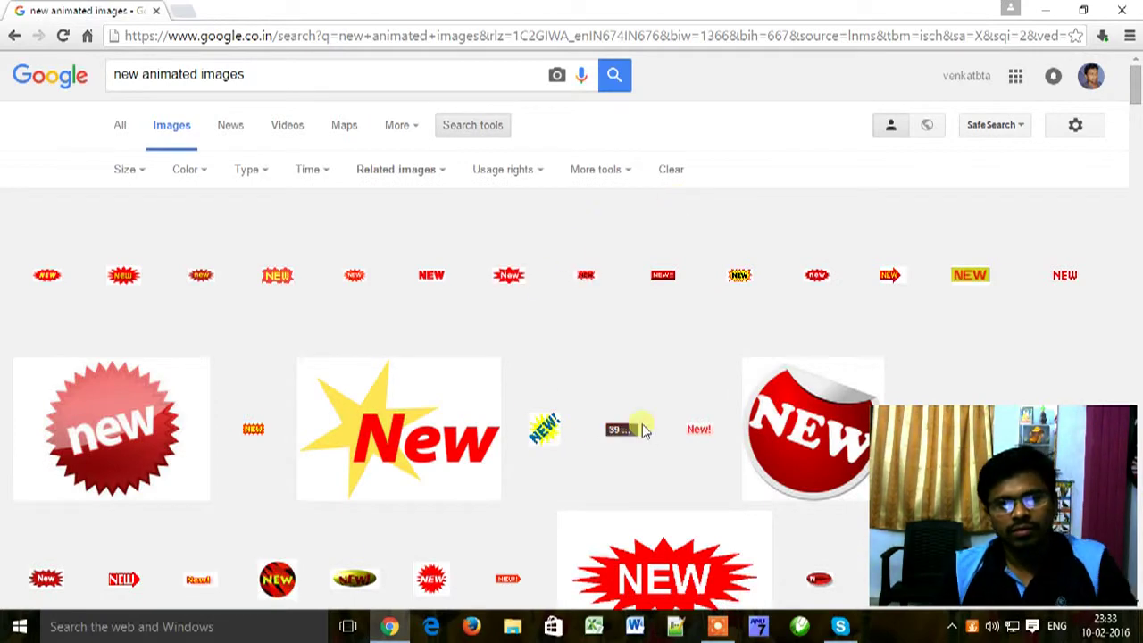
Save the 33 × 16 red "new" badge from Virtual Labs to the Downloads folder as the GIF animated_new
left_click(827, 278)
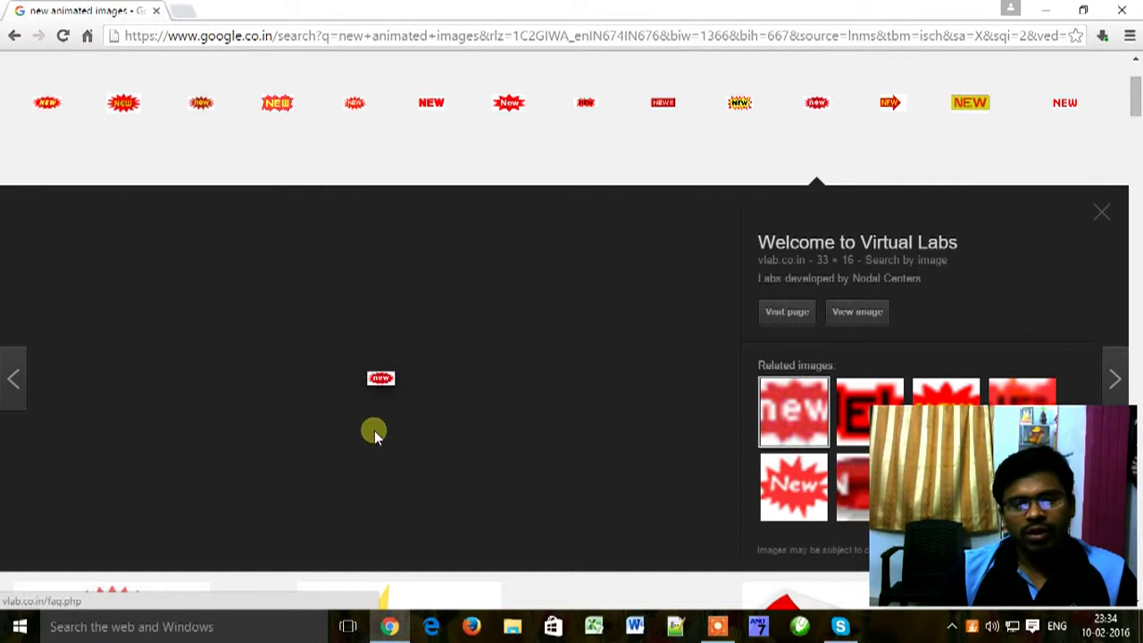
right_click(382, 380)
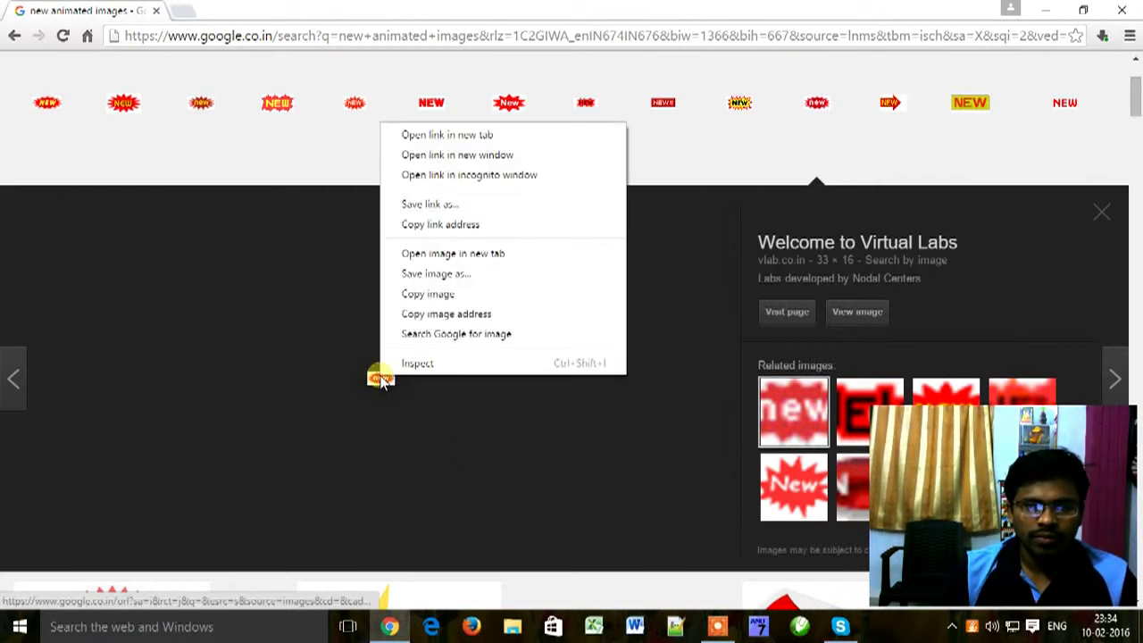
left_click(462, 277)
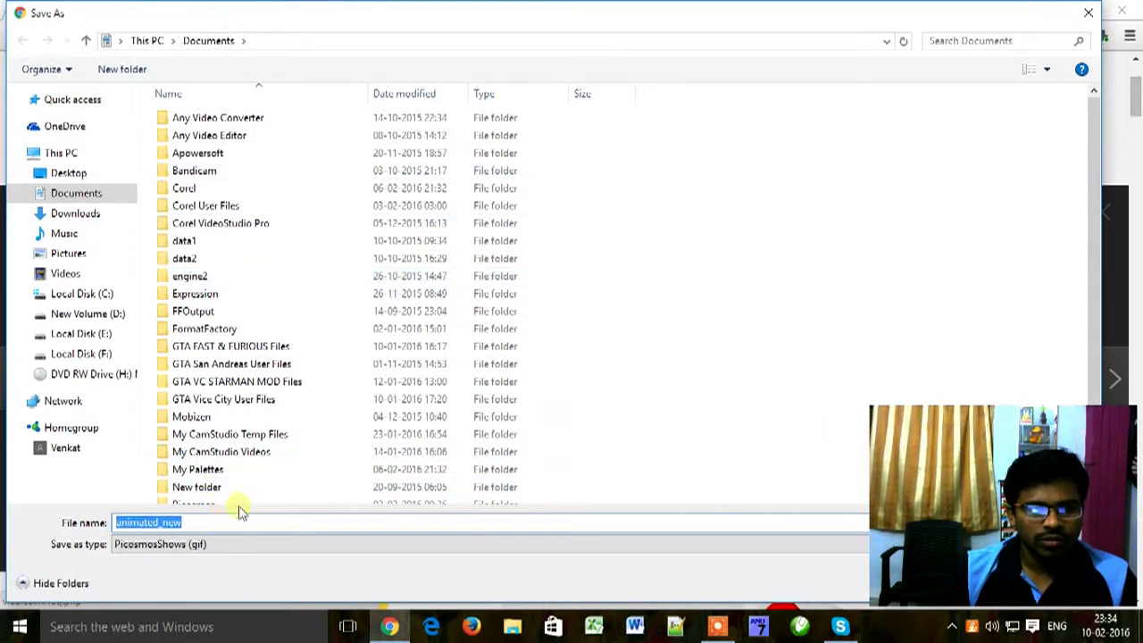
scroll(312, 464, "down", 2)
scroll(313, 464, "up", 2)
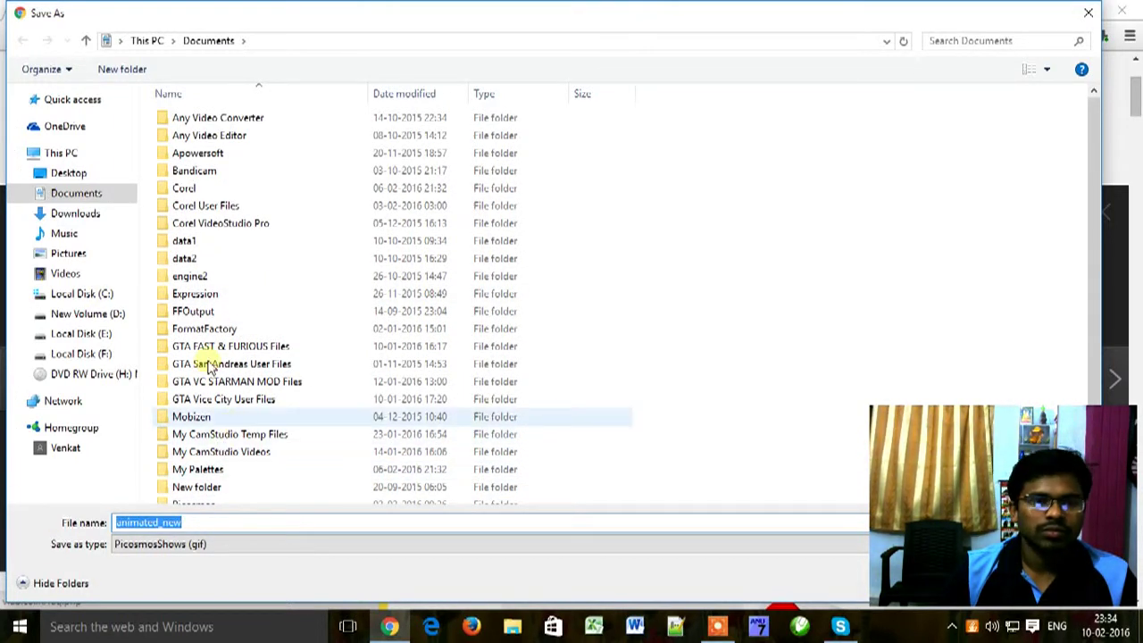
left_click(98, 217)
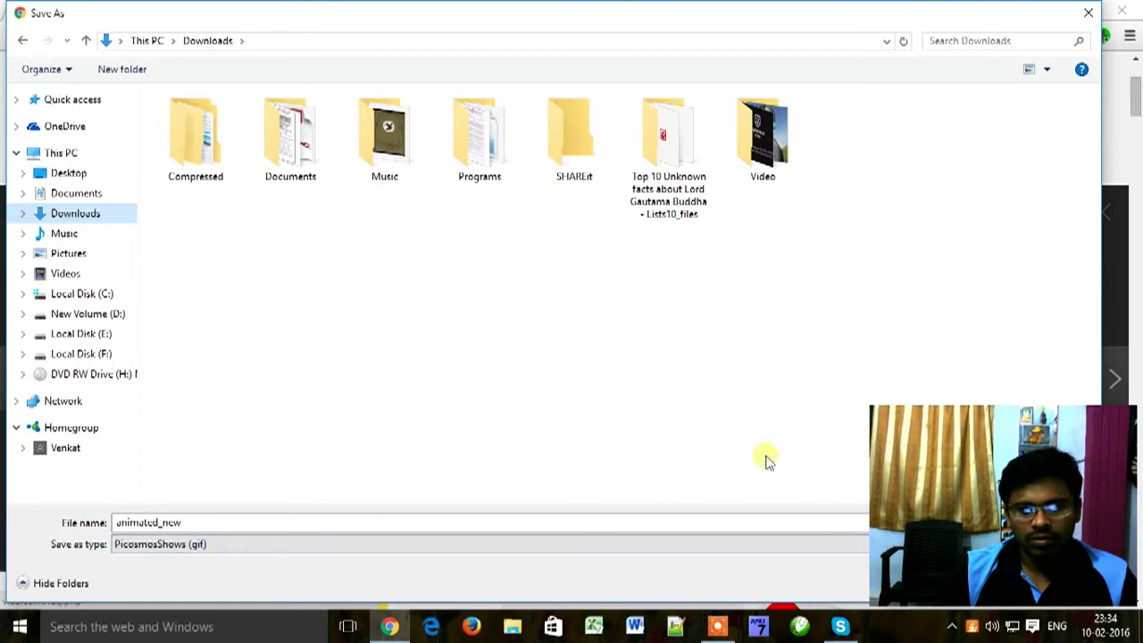
left_click_drag(908, 444, 922, 228)
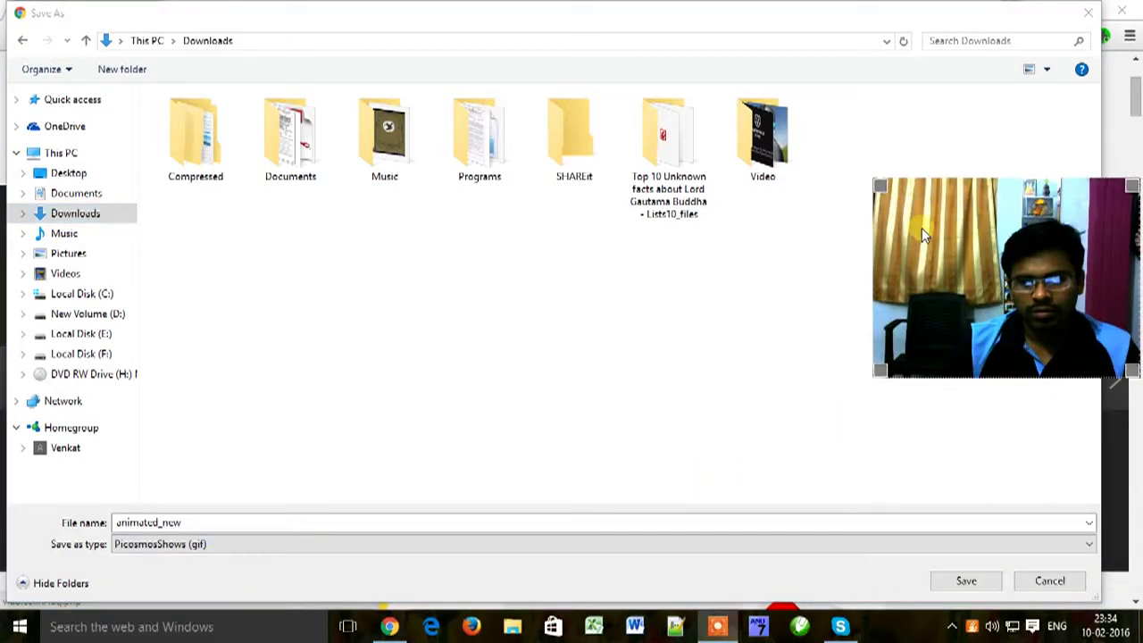
left_click(976, 582)
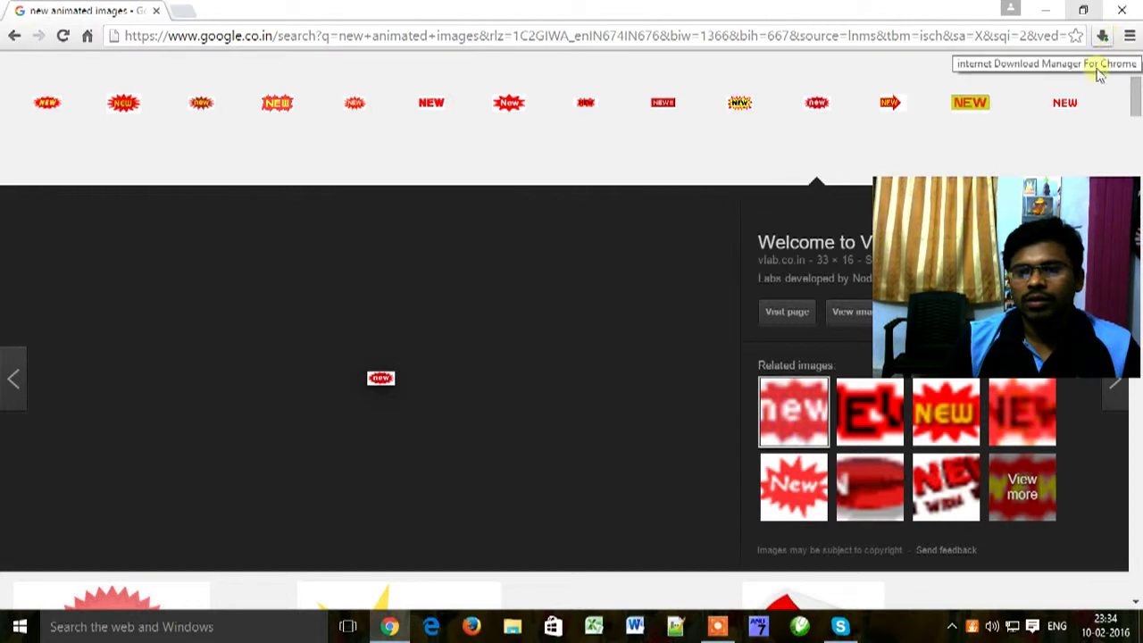
left_click_drag(1059, 218, 1045, 438)
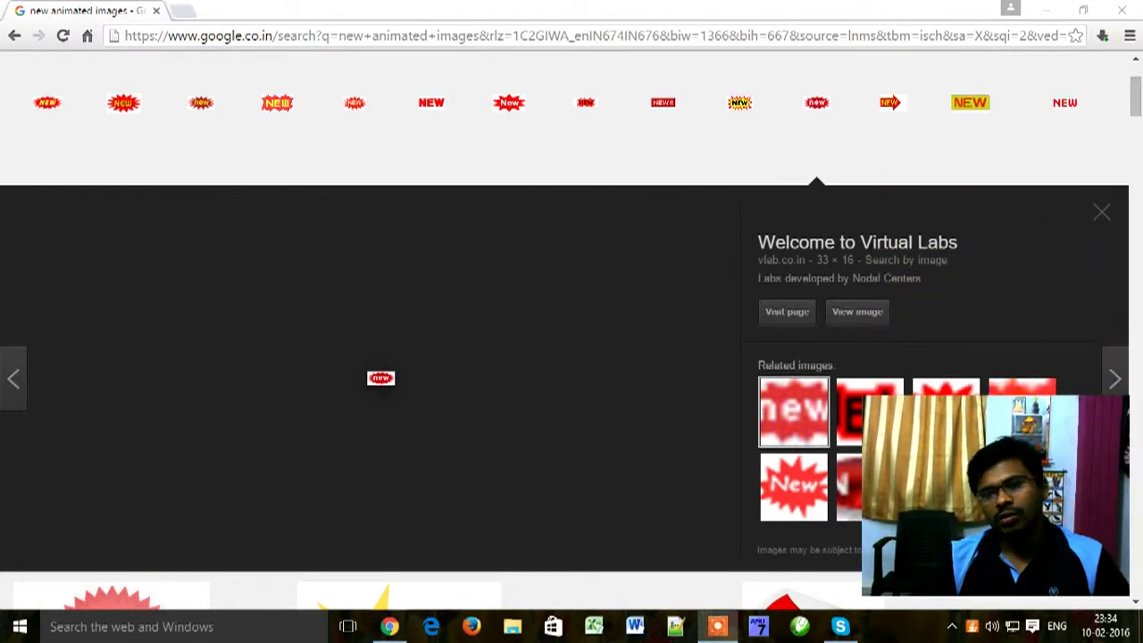
Go to Blogger from the Google apps and start a new post in the first listed blog
left_click(1045, 12)
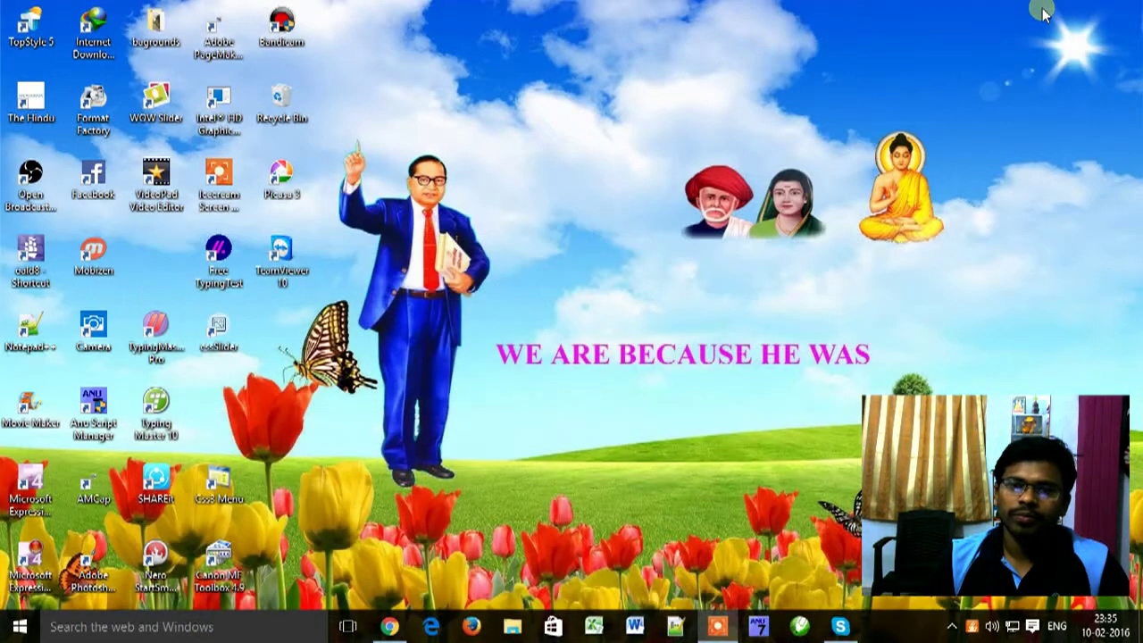
left_click(399, 632)
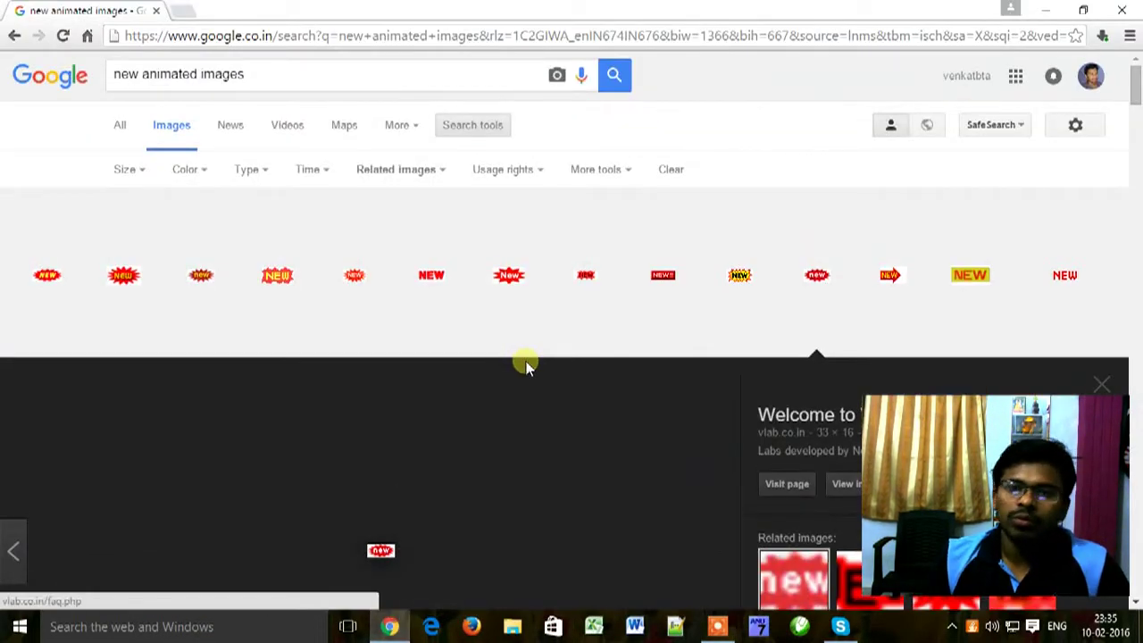
left_click(1015, 76)
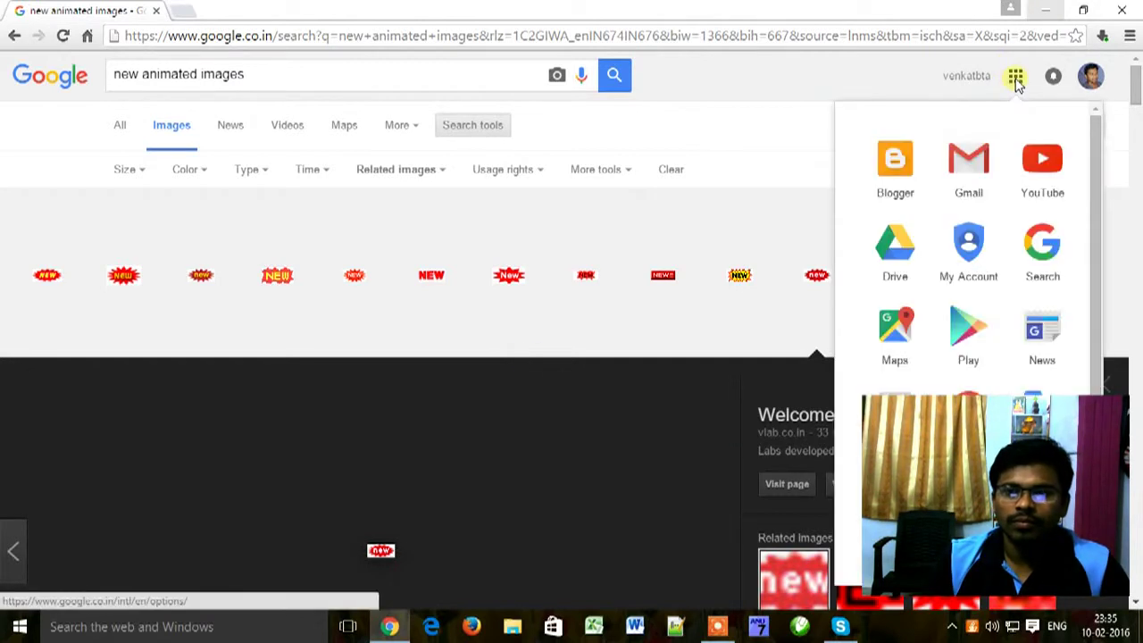
left_click(904, 182)
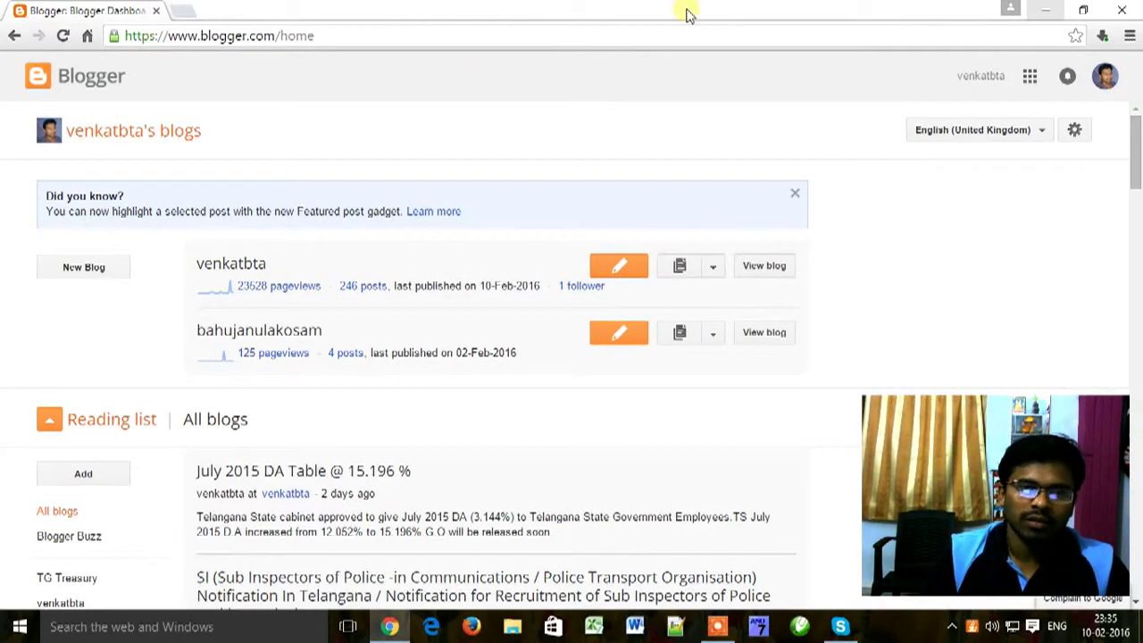
left_click(714, 267)
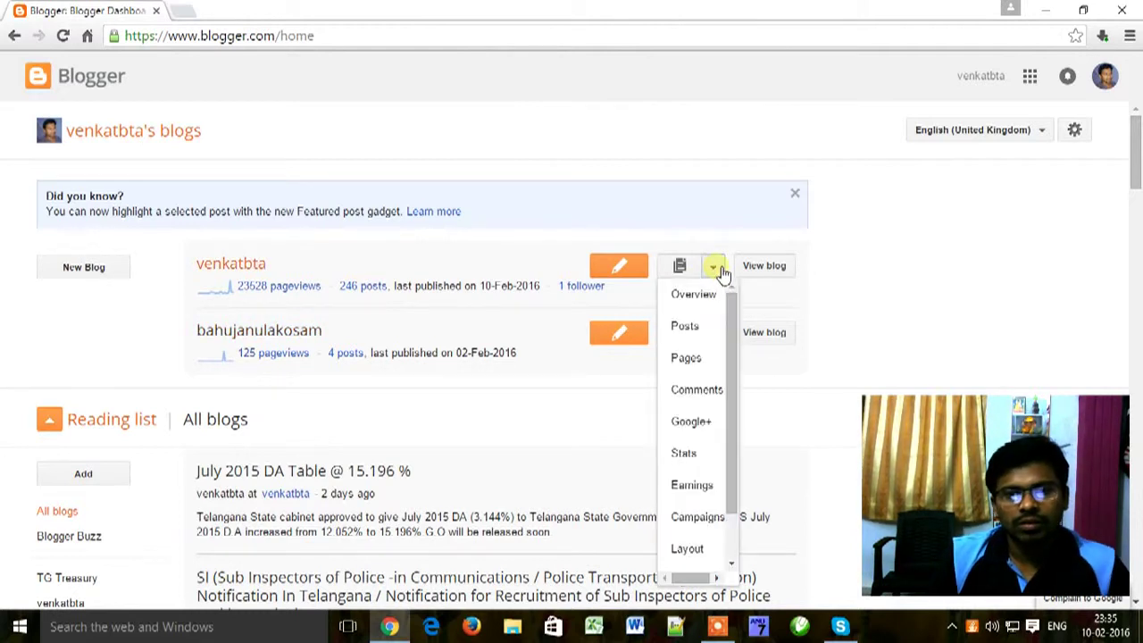
left_click(720, 328)
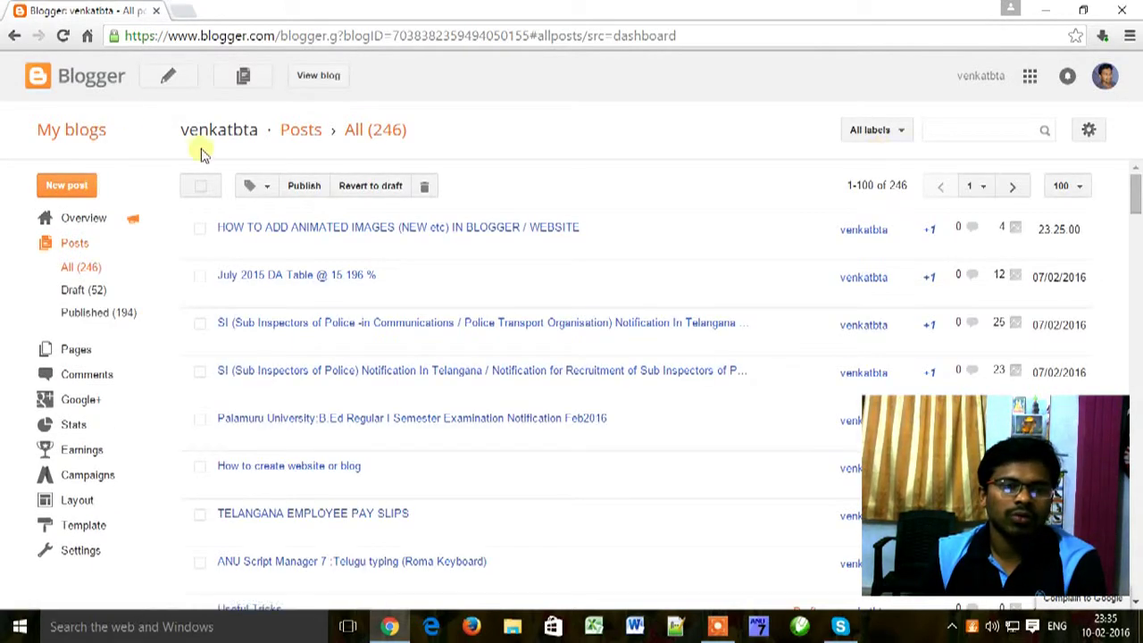
left_click(68, 187)
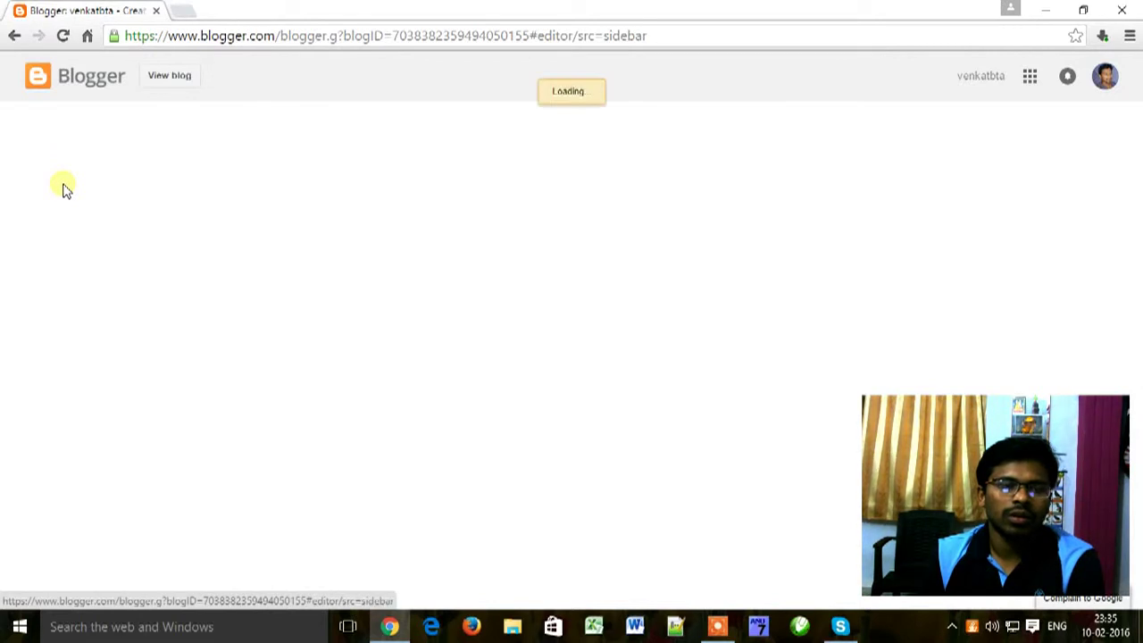
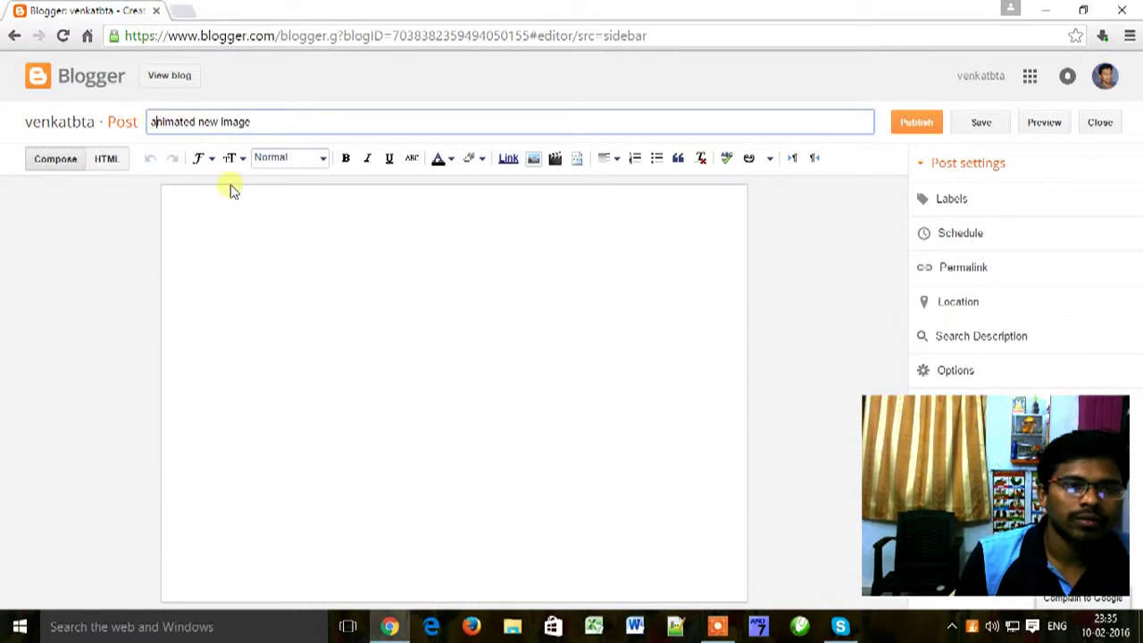
Title the post "animated new image" and write "this is animated new image" in its body
left_click(224, 221)
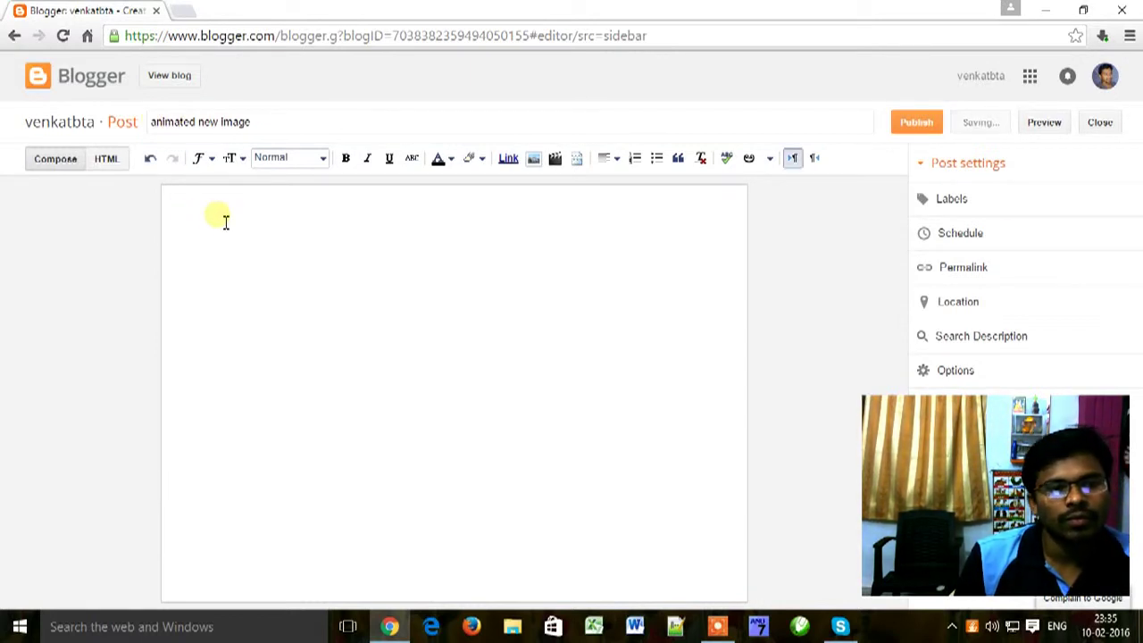
left_click_drag(268, 128, 149, 122)
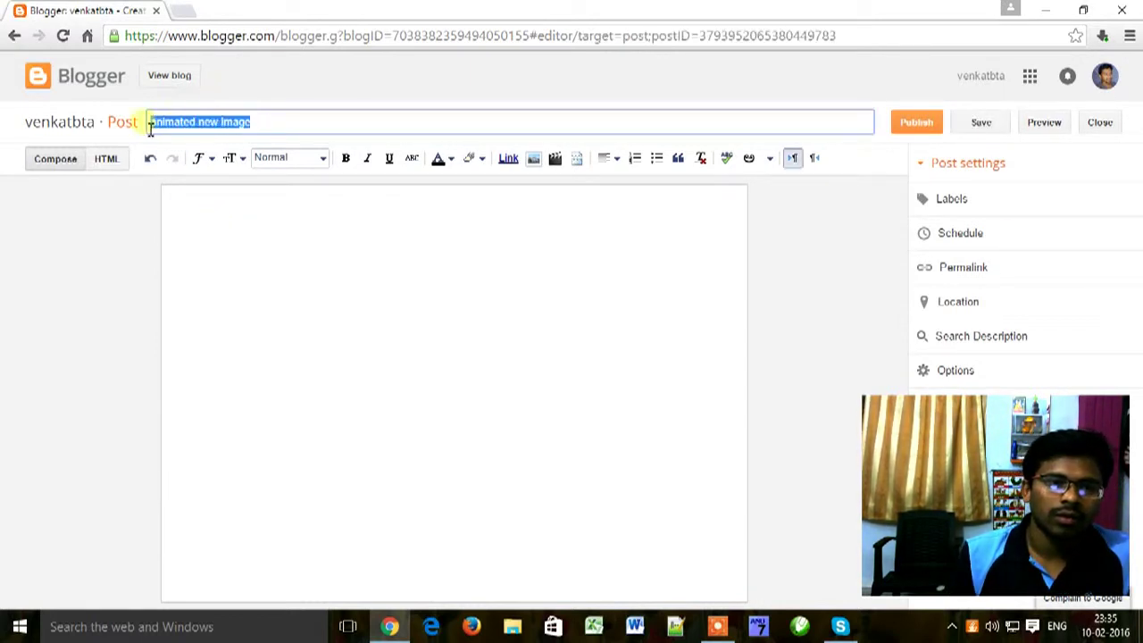
left_click(259, 201)
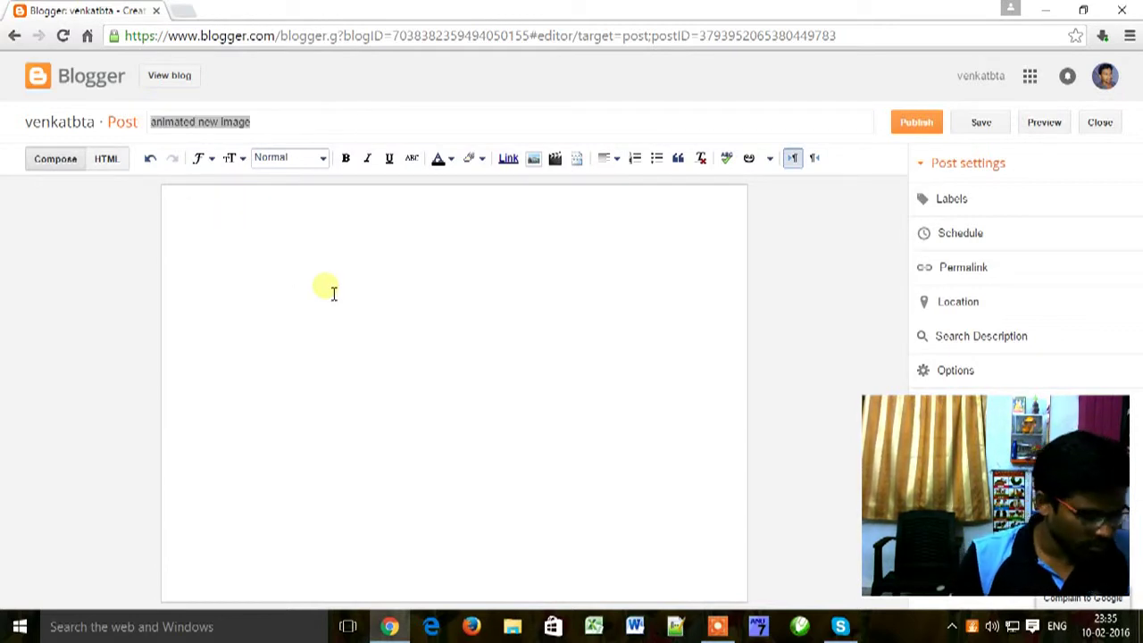
left_click(274, 123)
left_click(216, 221)
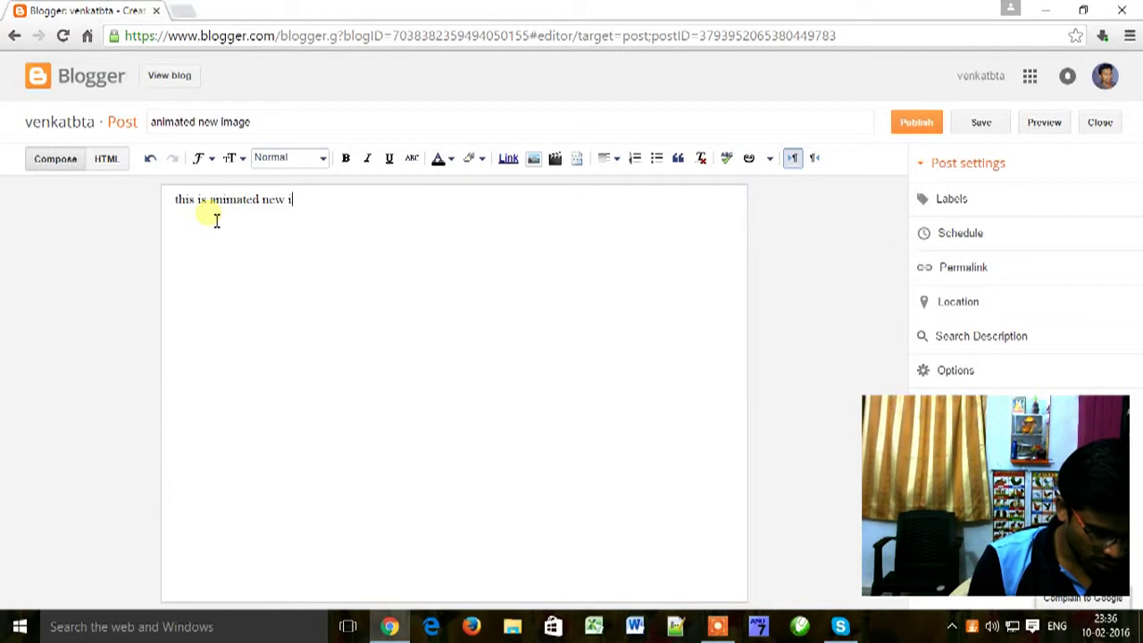
type("e")
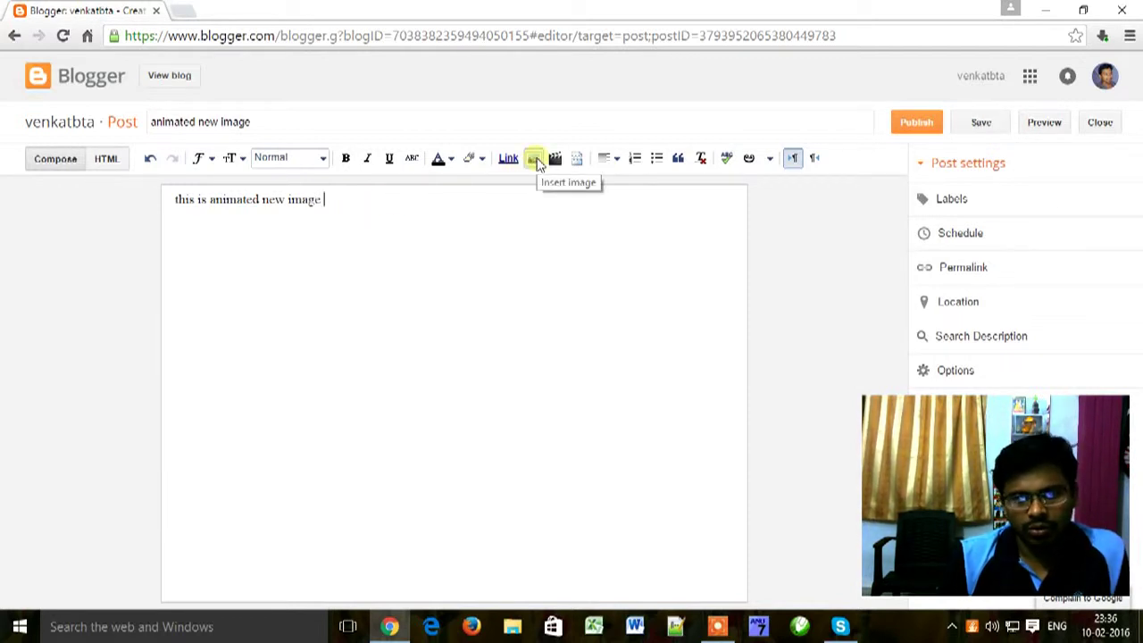
Upload the animated_new GIF from the Downloads folder and insert it into the post
left_click(534, 161)
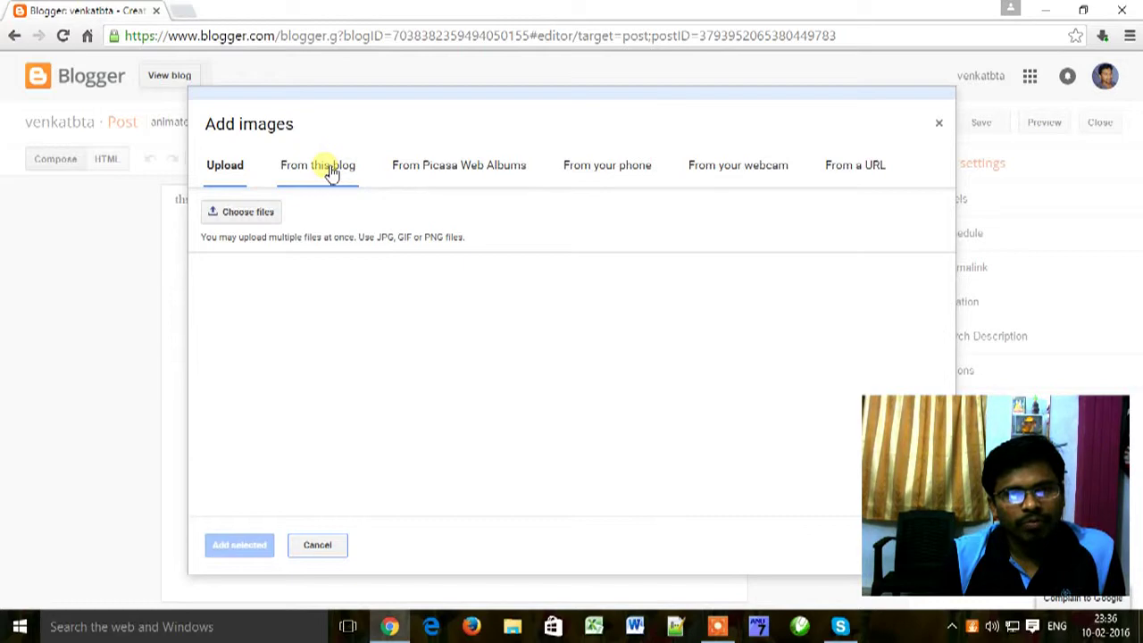
left_click(254, 217)
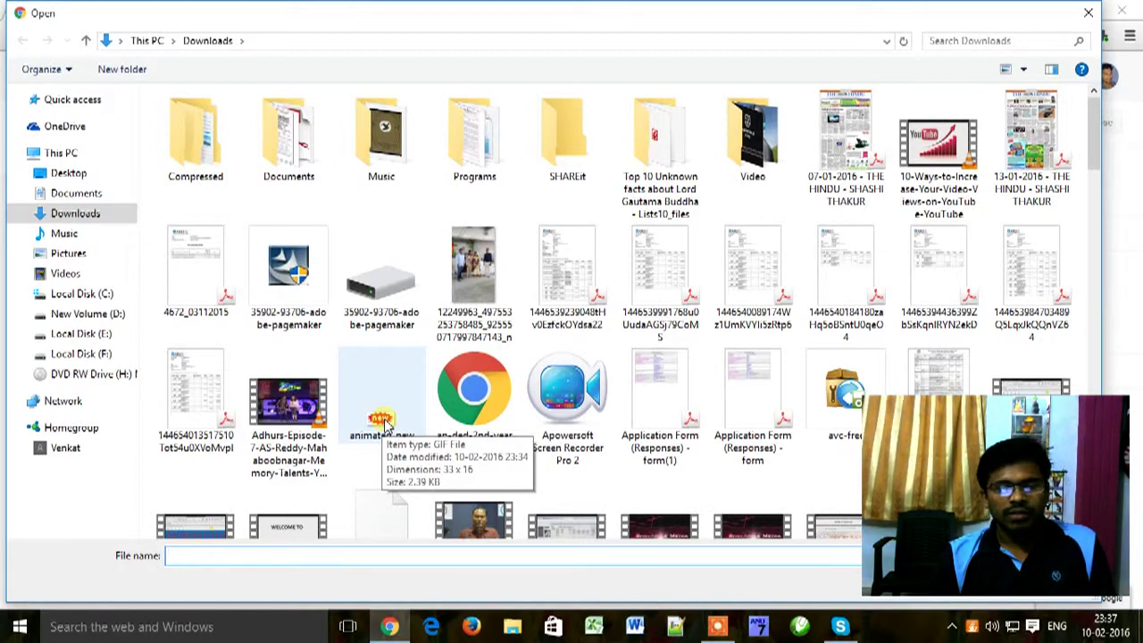
left_click(384, 423)
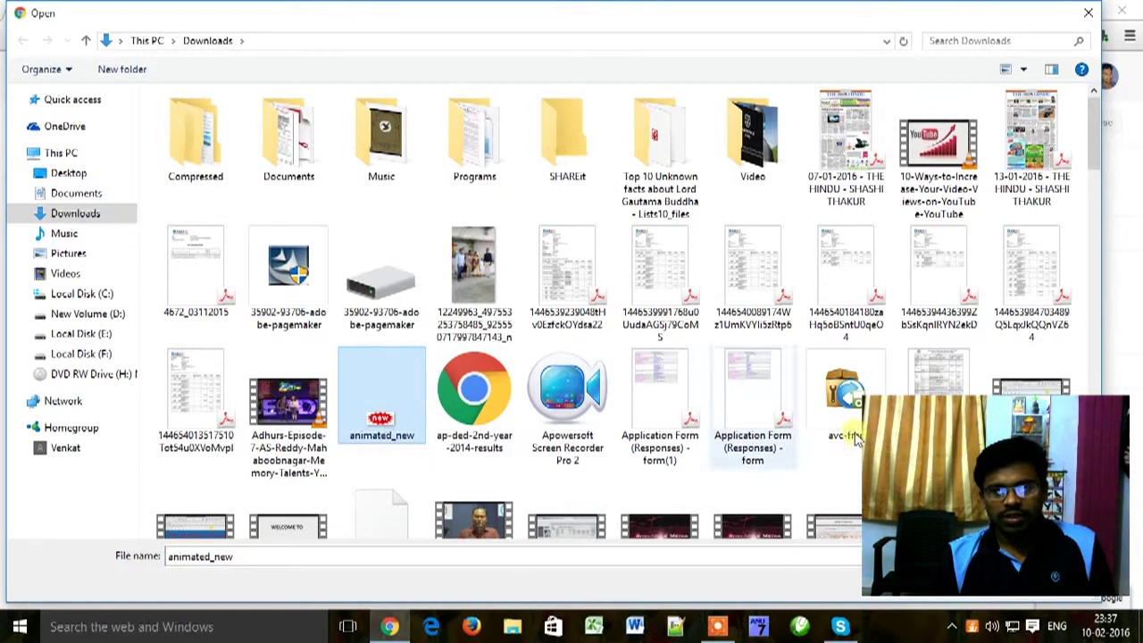
left_click(1007, 494)
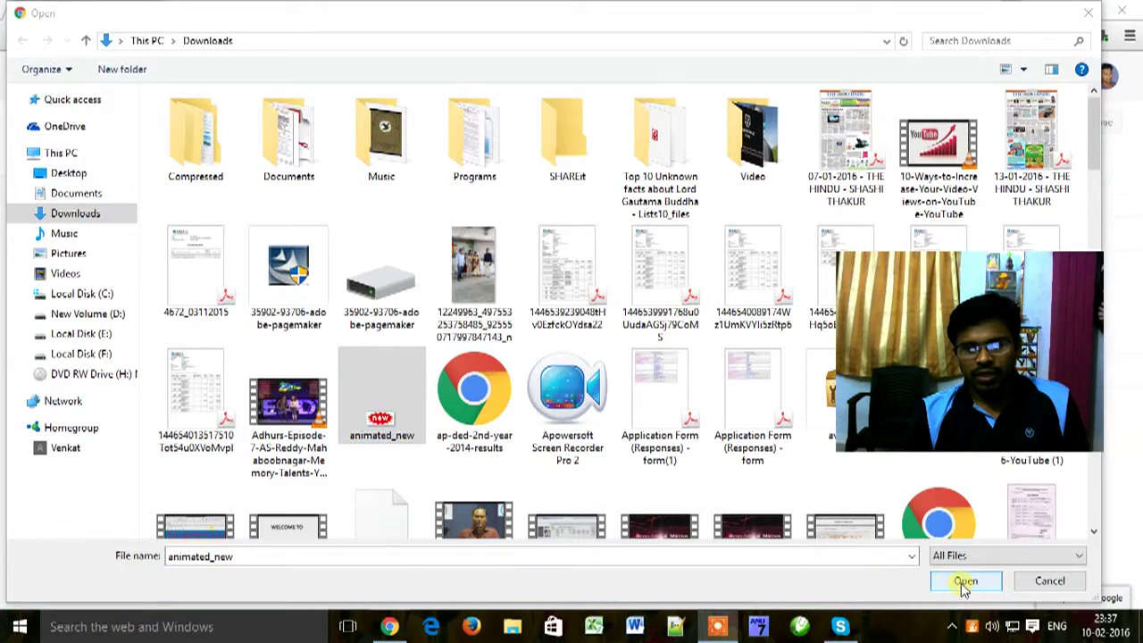
left_click(964, 580)
left_click_drag(968, 358, 987, 478)
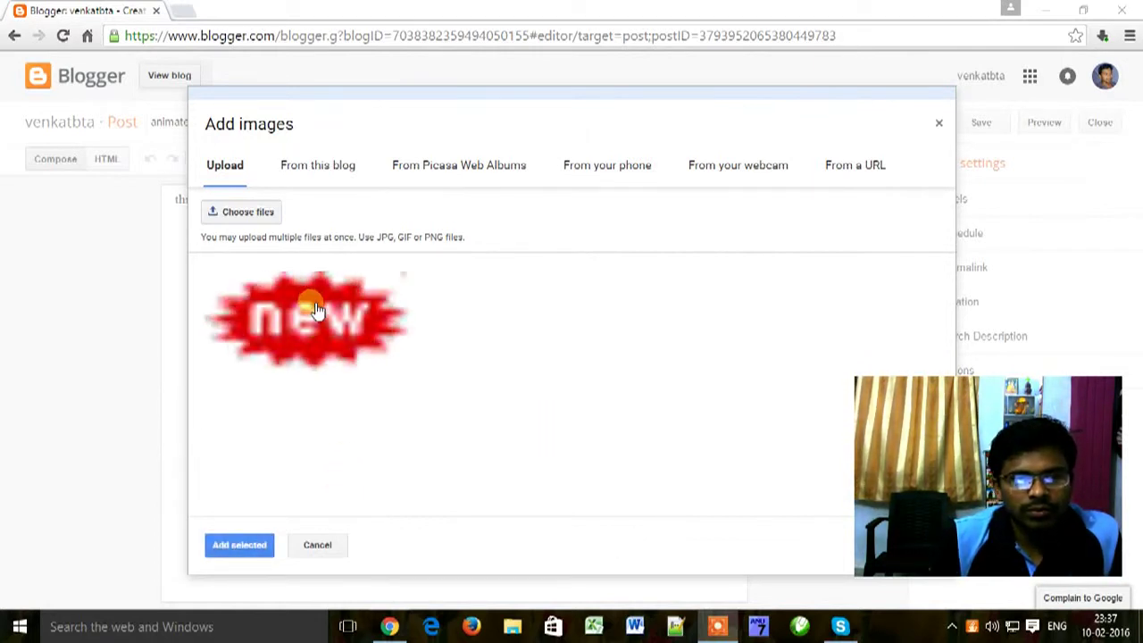
left_click(357, 309)
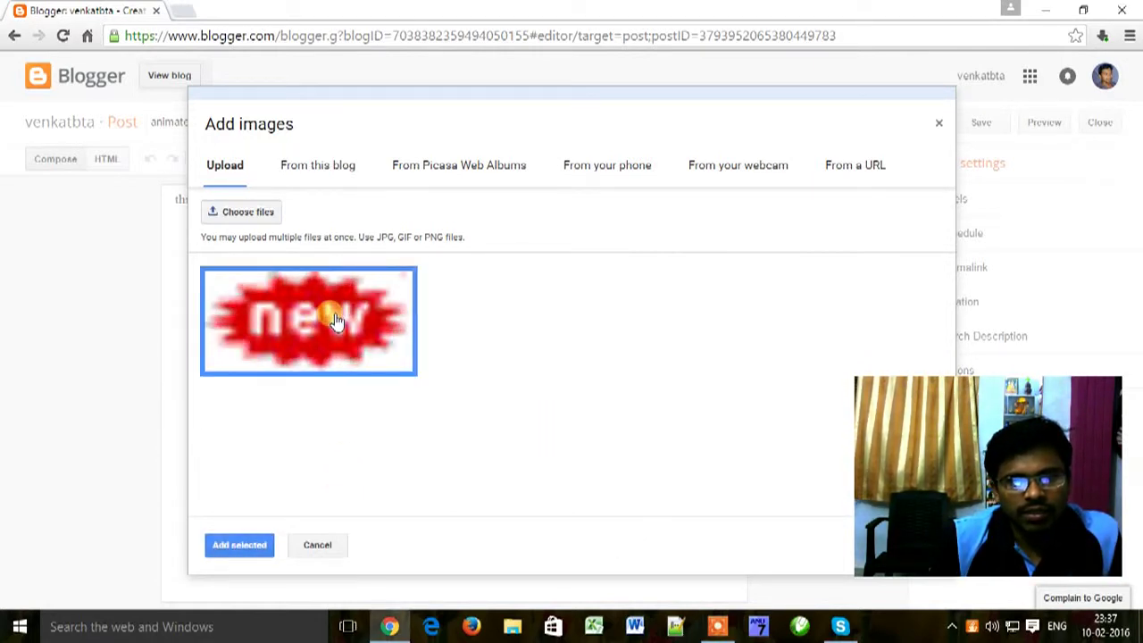
left_click(251, 551)
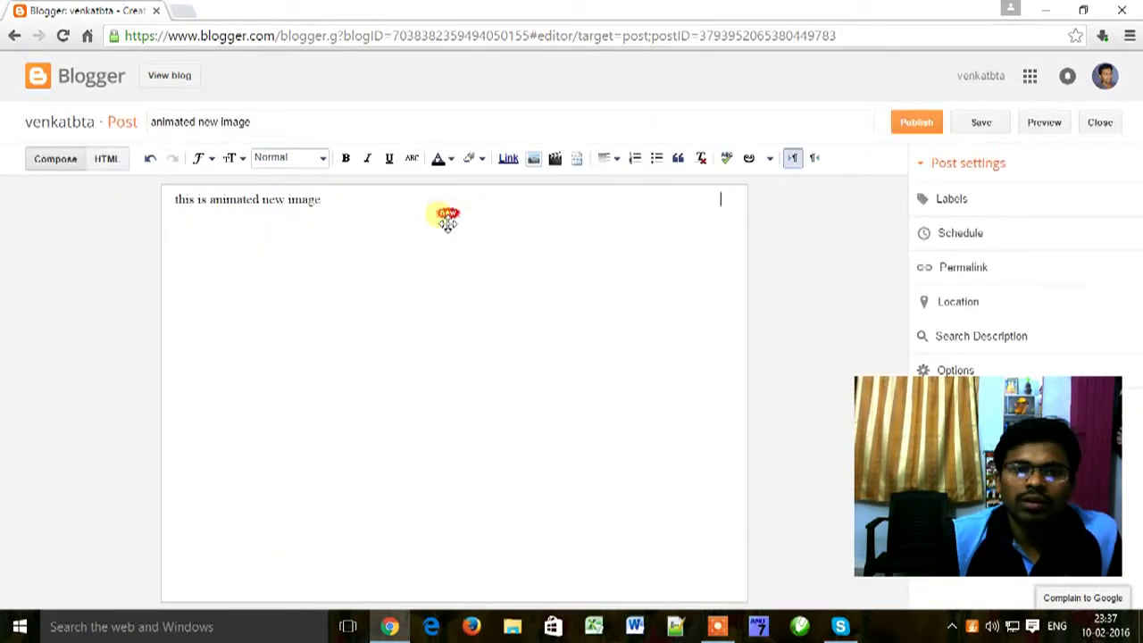
Move the inserted new badge onto the text line, directly after "this is animated new image"
left_click(451, 217)
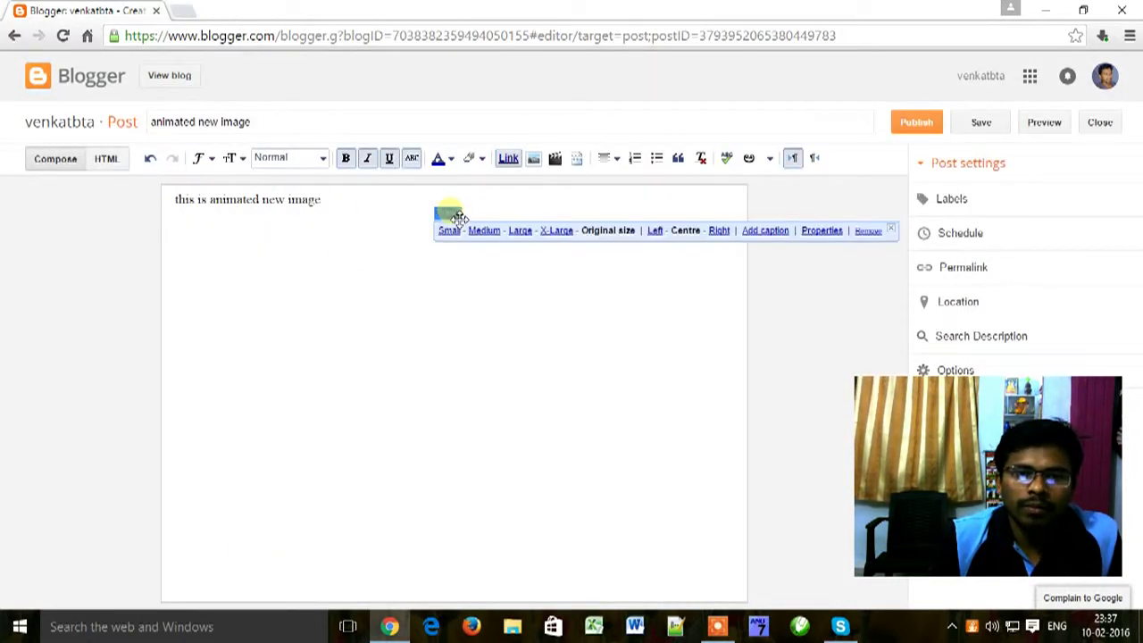
left_click(411, 284)
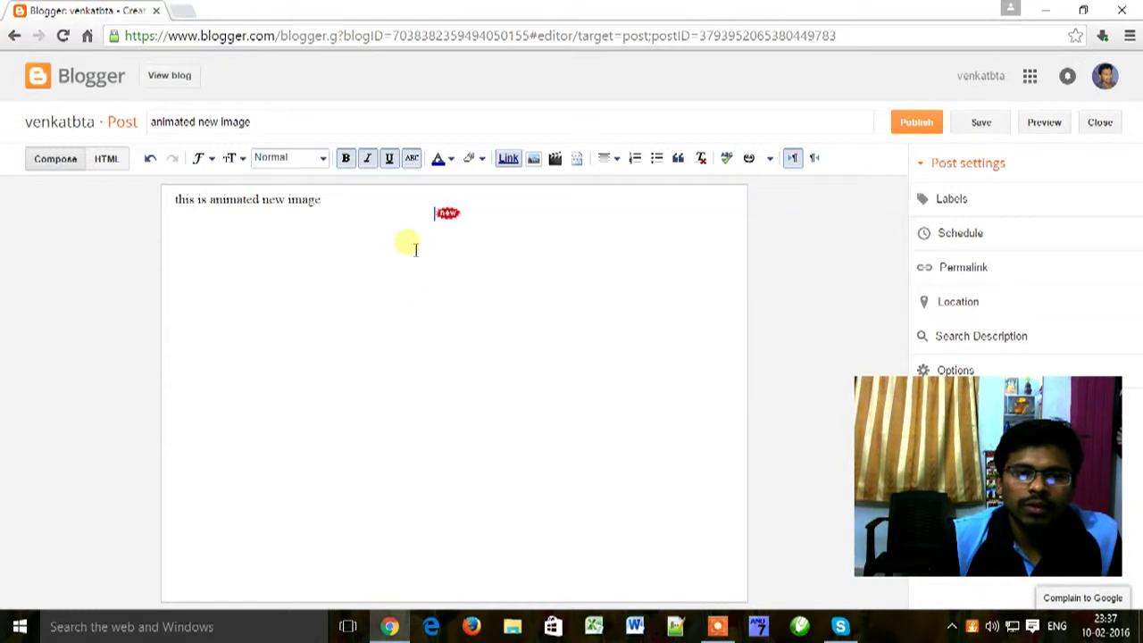
left_click(370, 365)
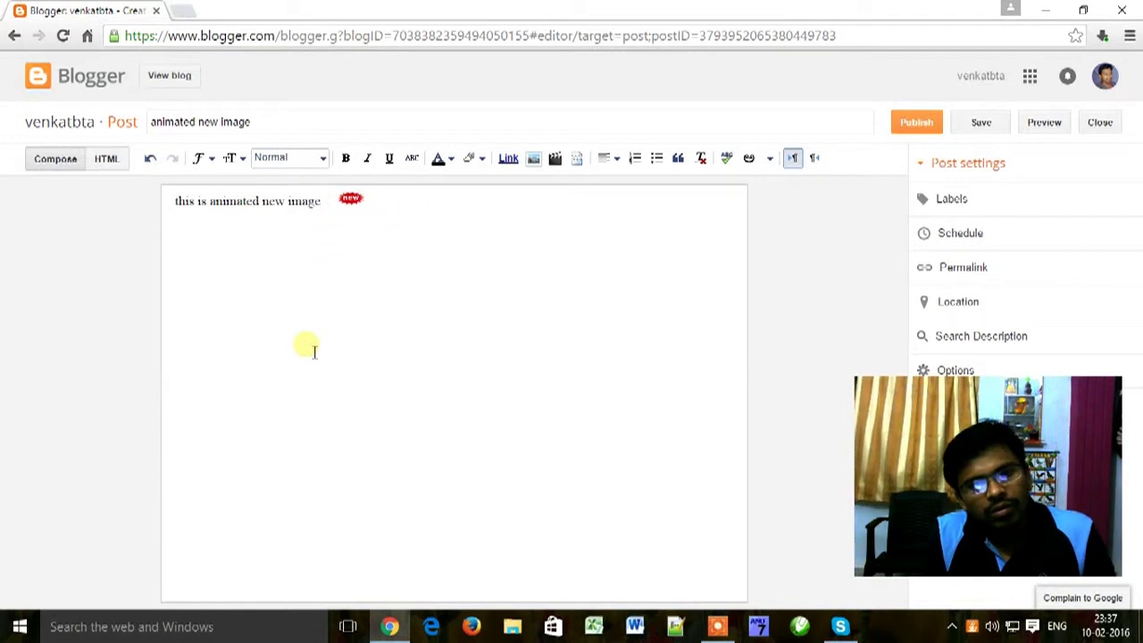
left_click(397, 204)
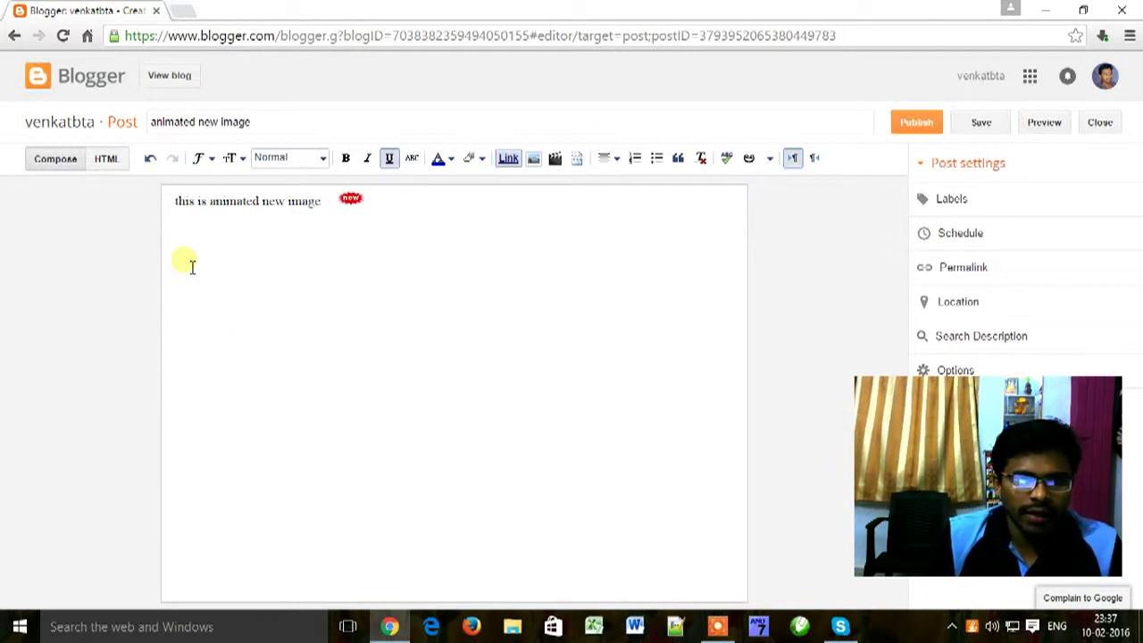
In the post's HTML source, delete the opening <a href> tag before the badge's img tag and the matching closing </a> tag
left_click(106, 159)
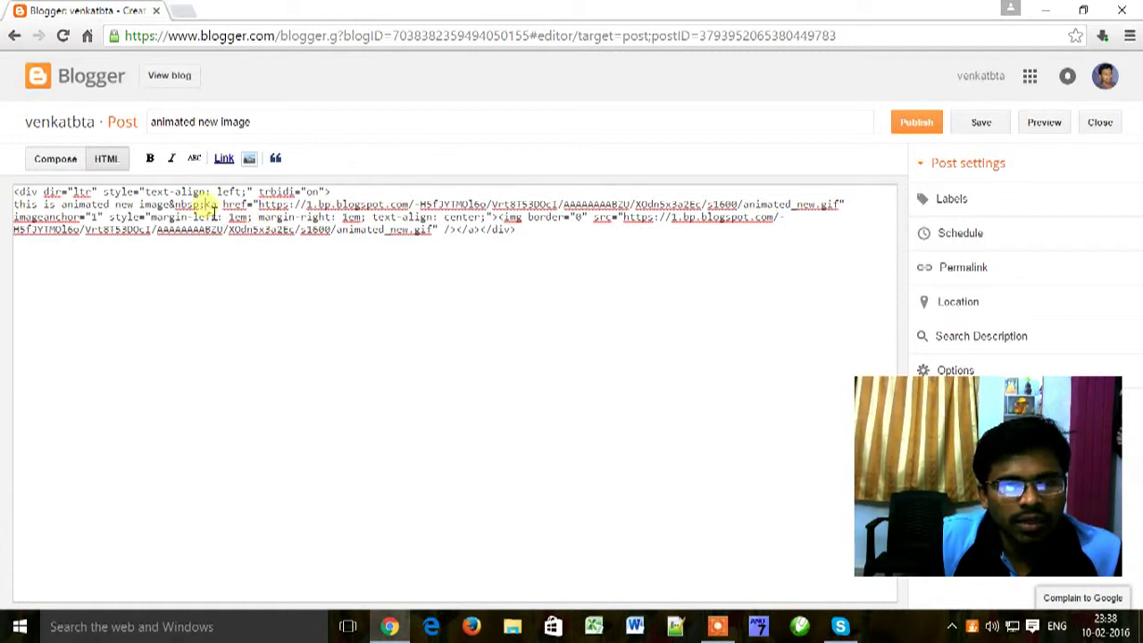
left_click_drag(207, 206, 902, 213)
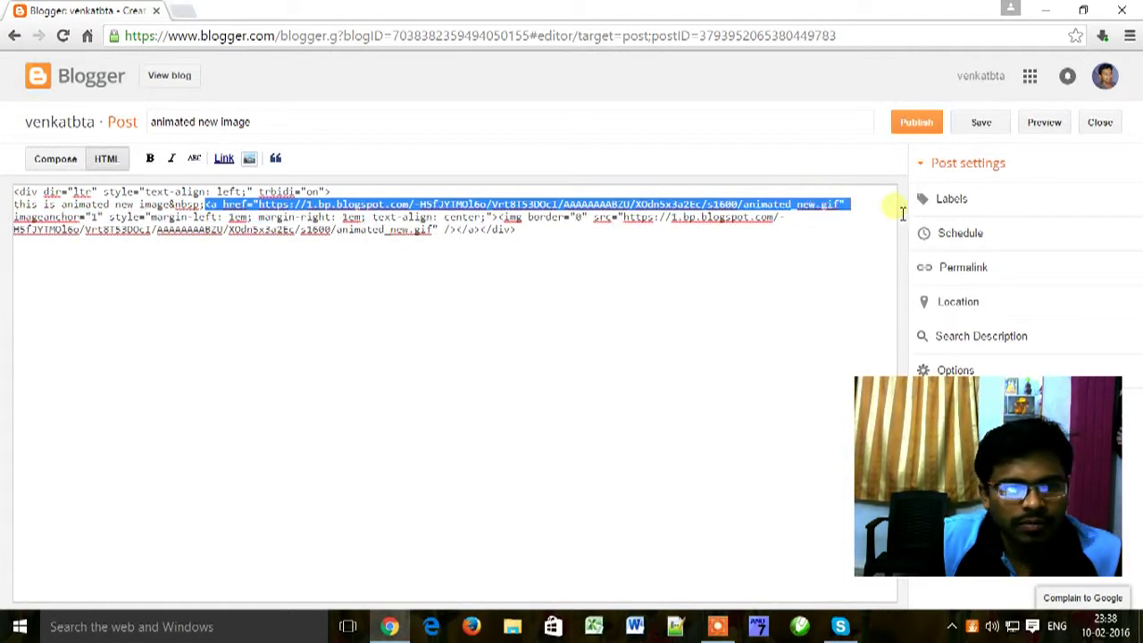
left_click(500, 284)
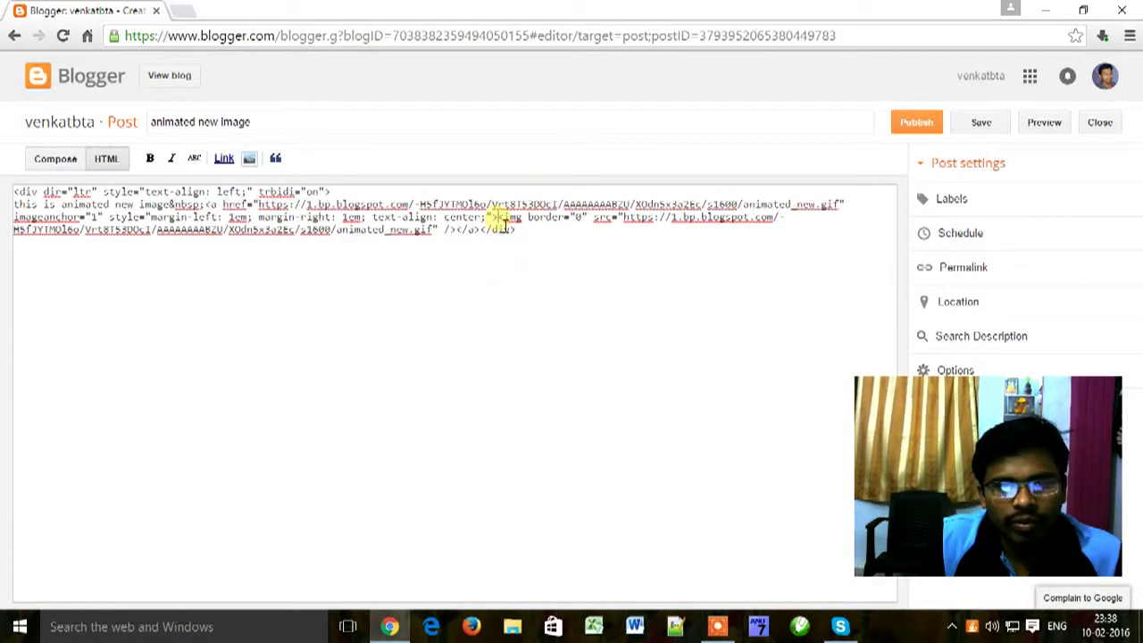
left_click_drag(498, 217, 467, 239)
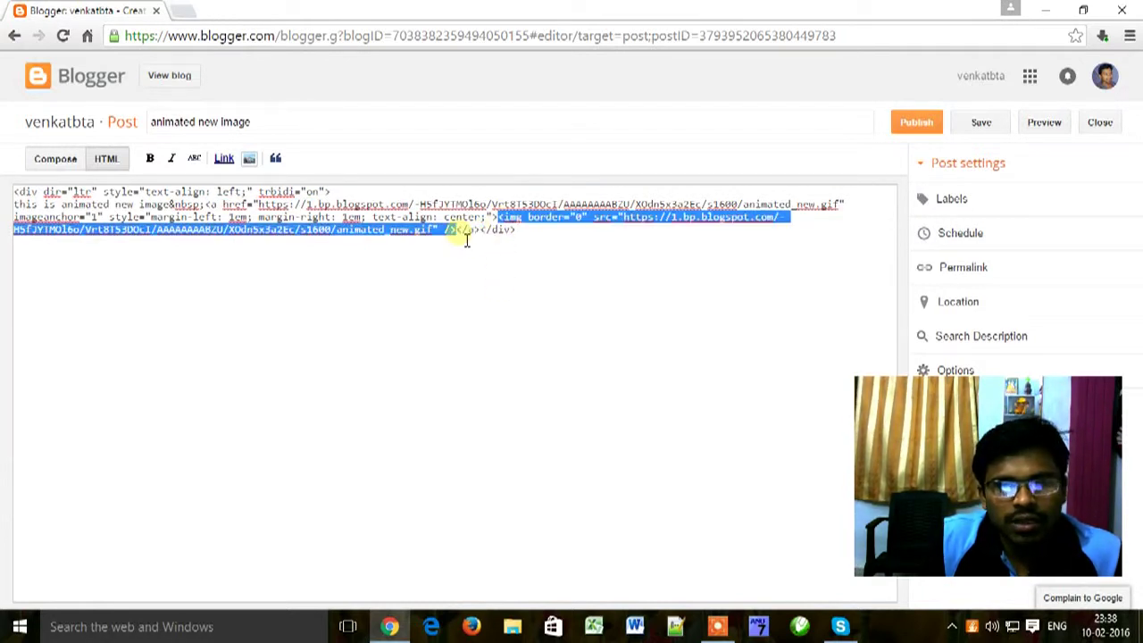
left_click(449, 294)
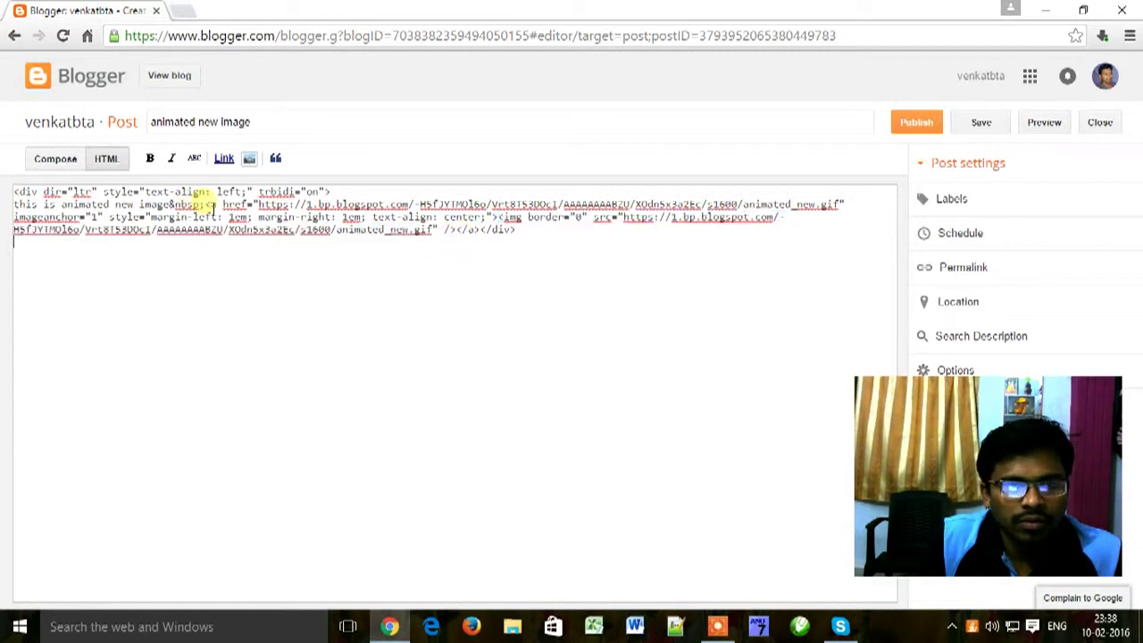
left_click_drag(211, 205, 508, 221)
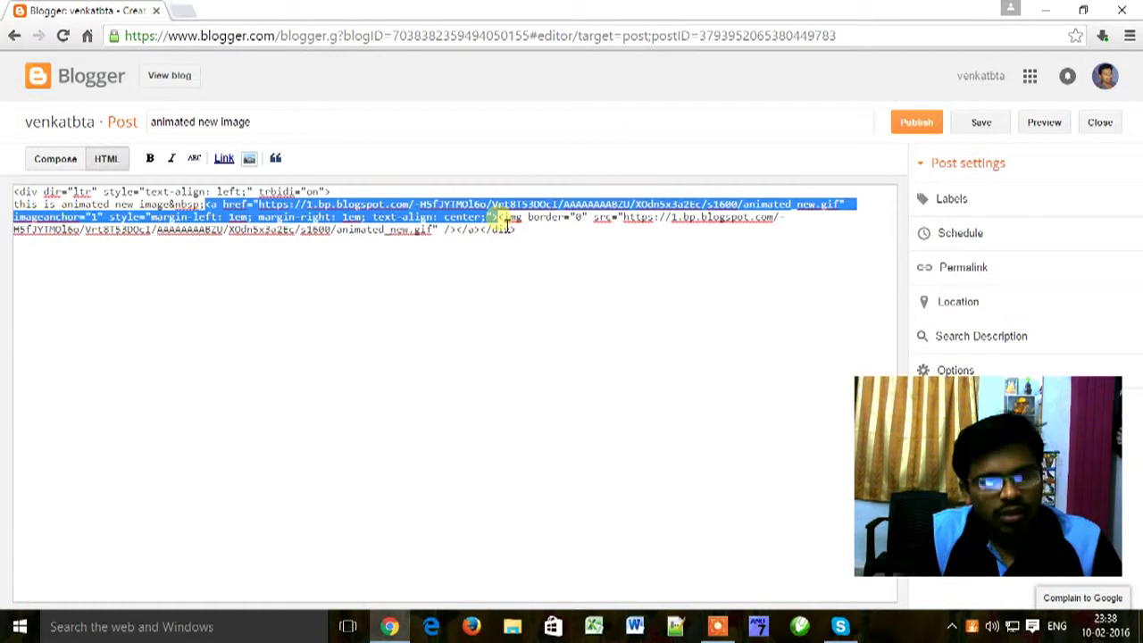
key("Delete")
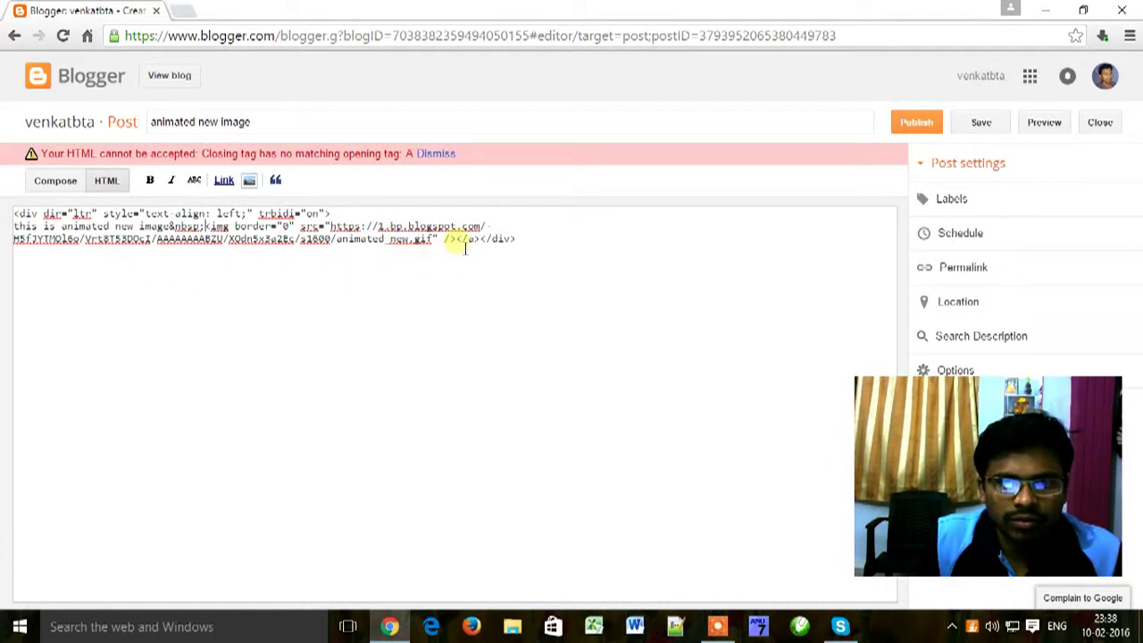
left_click_drag(456, 241, 487, 252)
key("Delete")
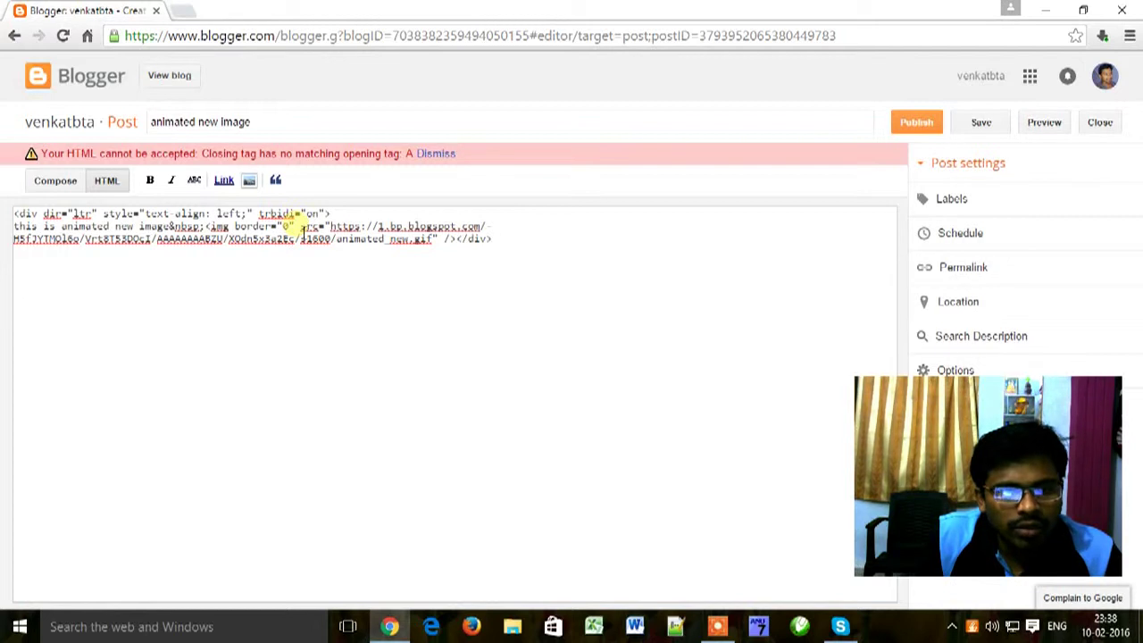
In the badge's img tag, turn the border attribute into an inline style attribute containing "border:0;"
left_click(295, 227)
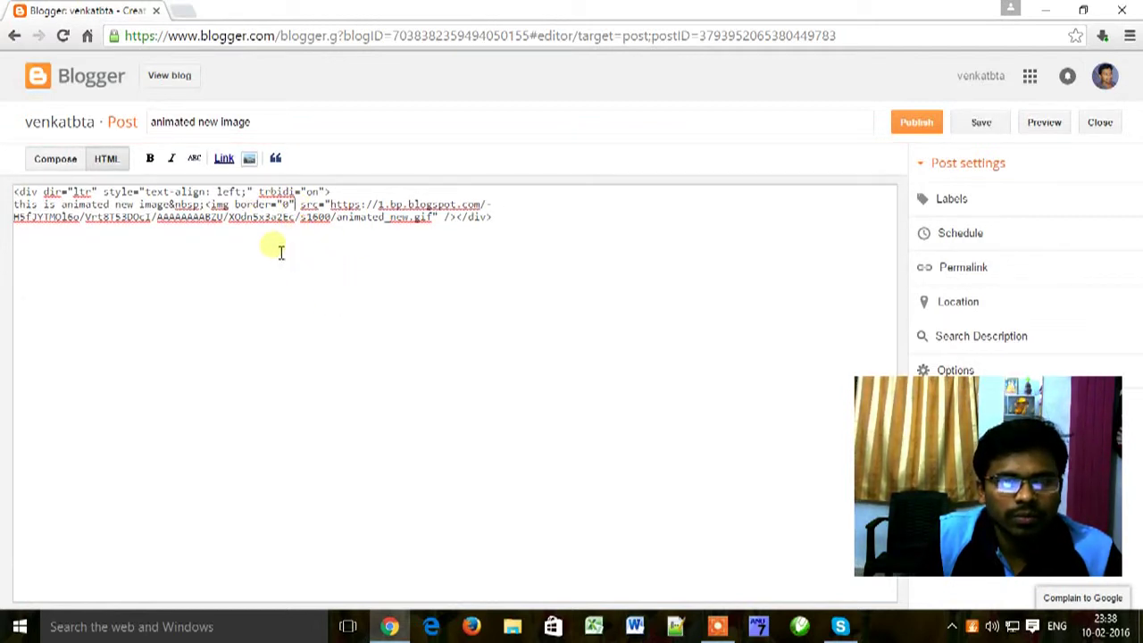
left_click(515, 226)
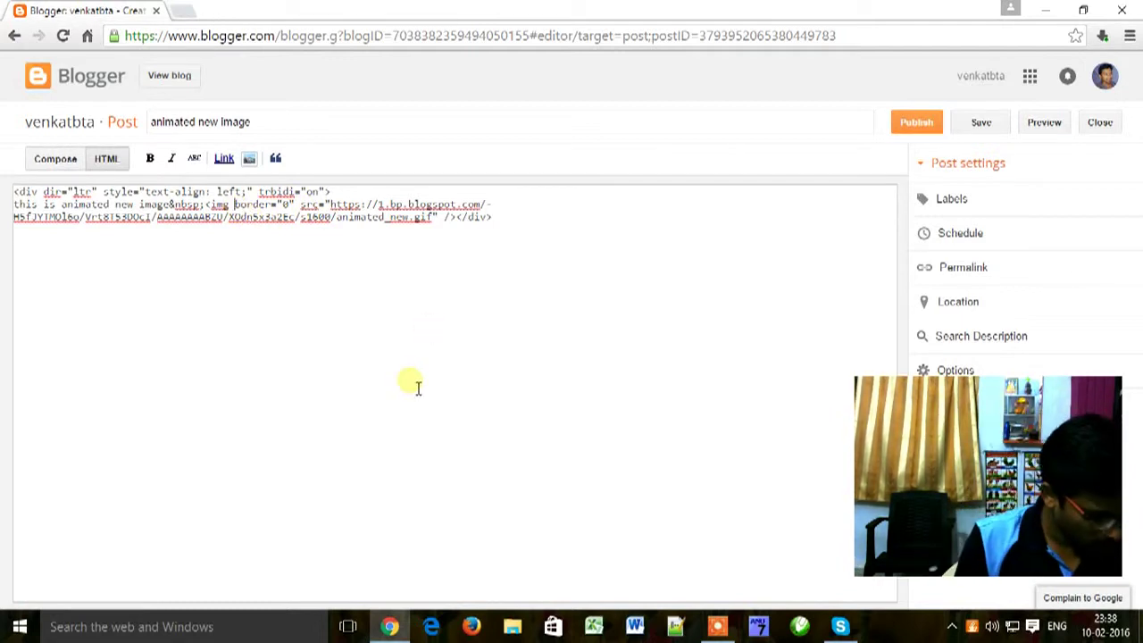
type("sty")
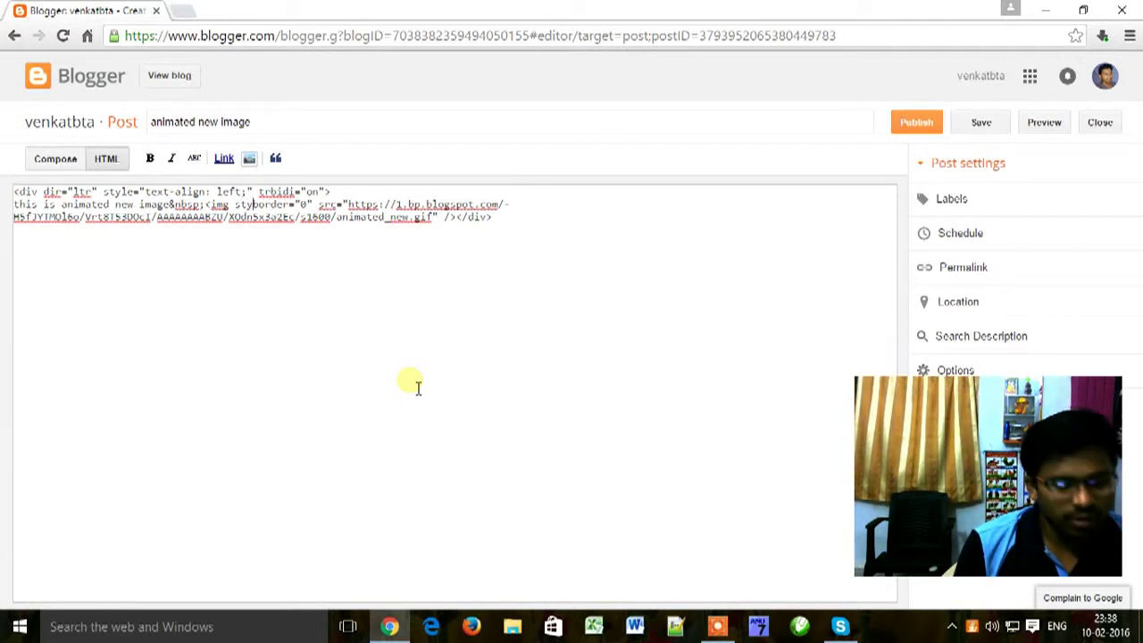
type("l")
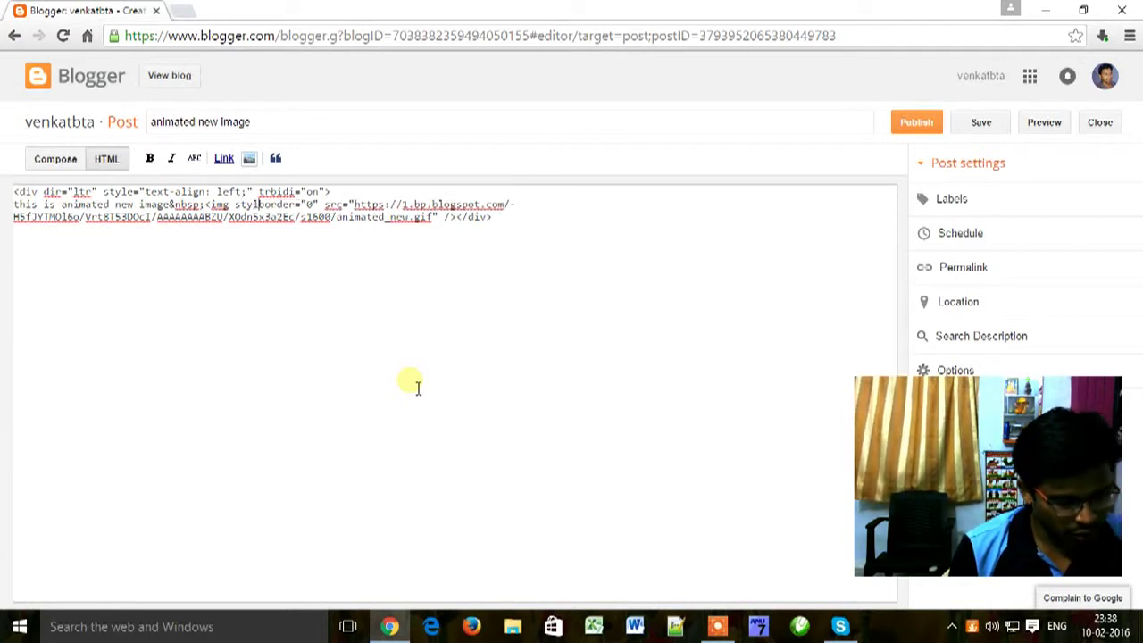
type("e=")
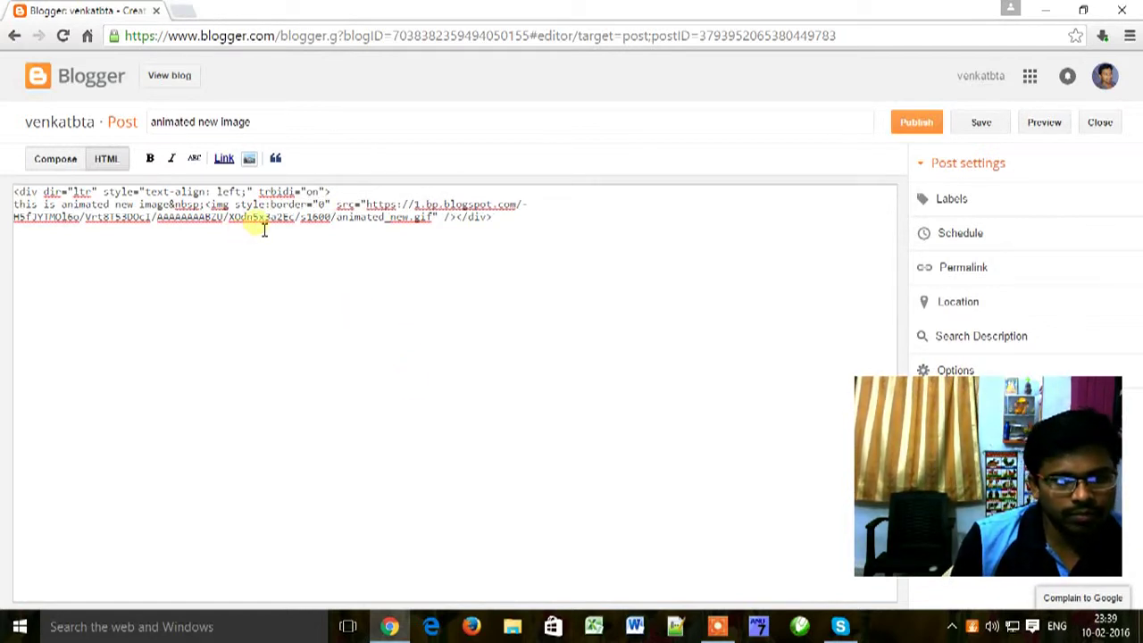
key("BackSpace")
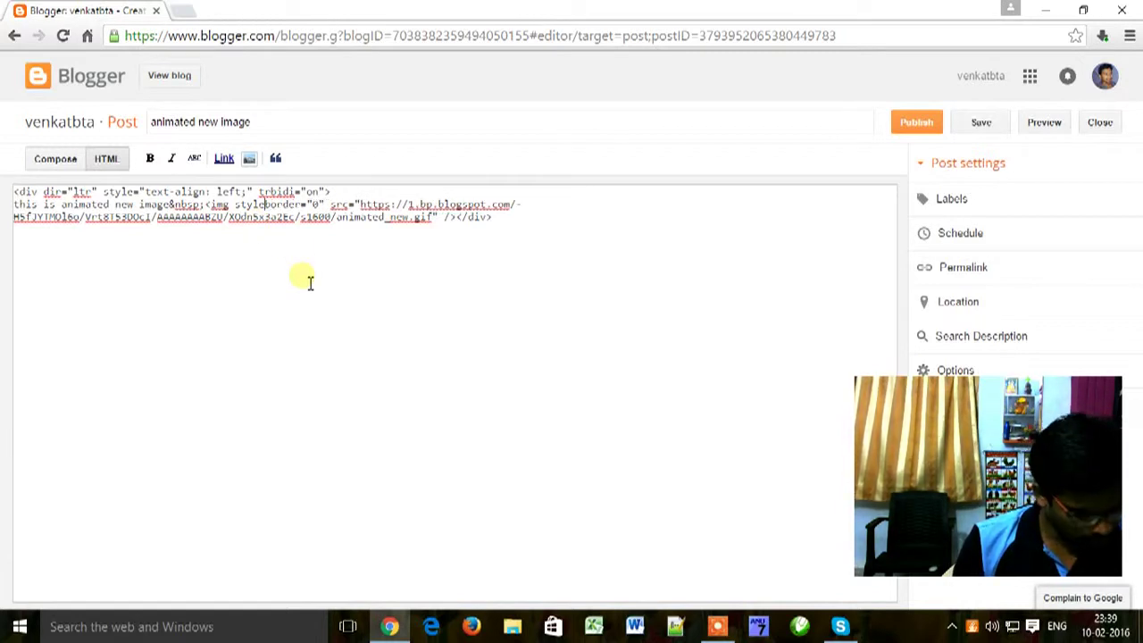
type("=")
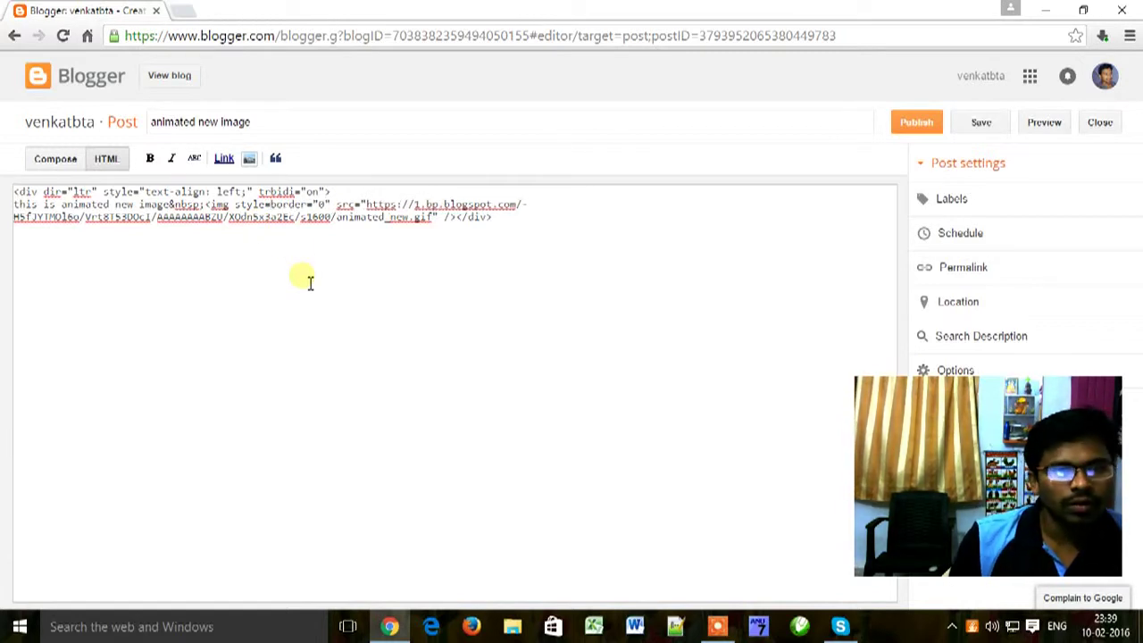
type("\"")
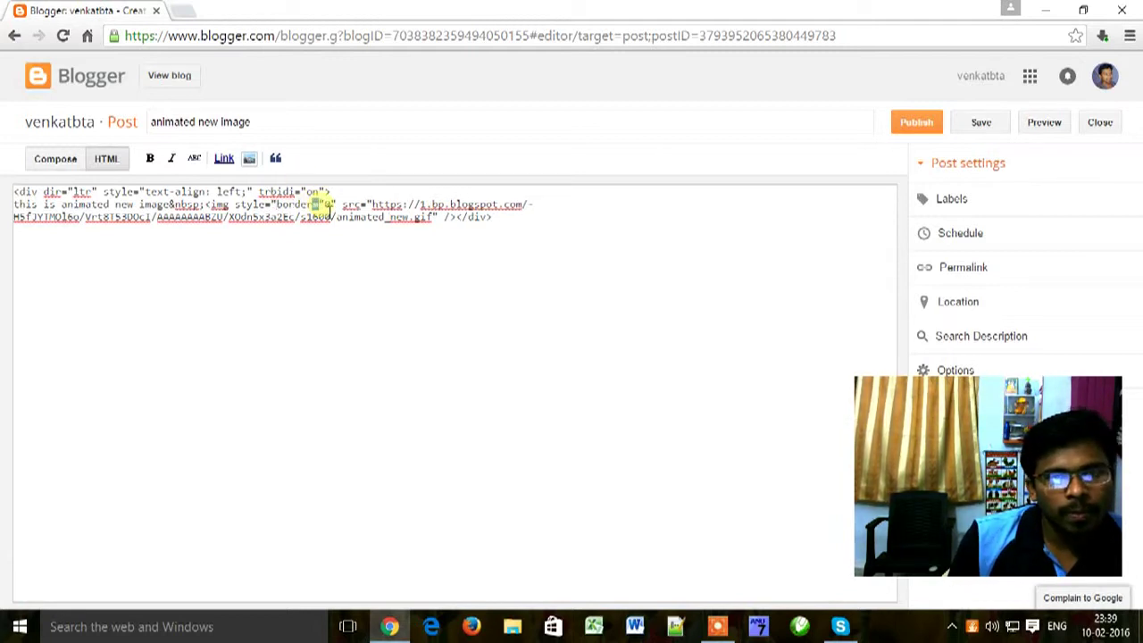
type("\"")
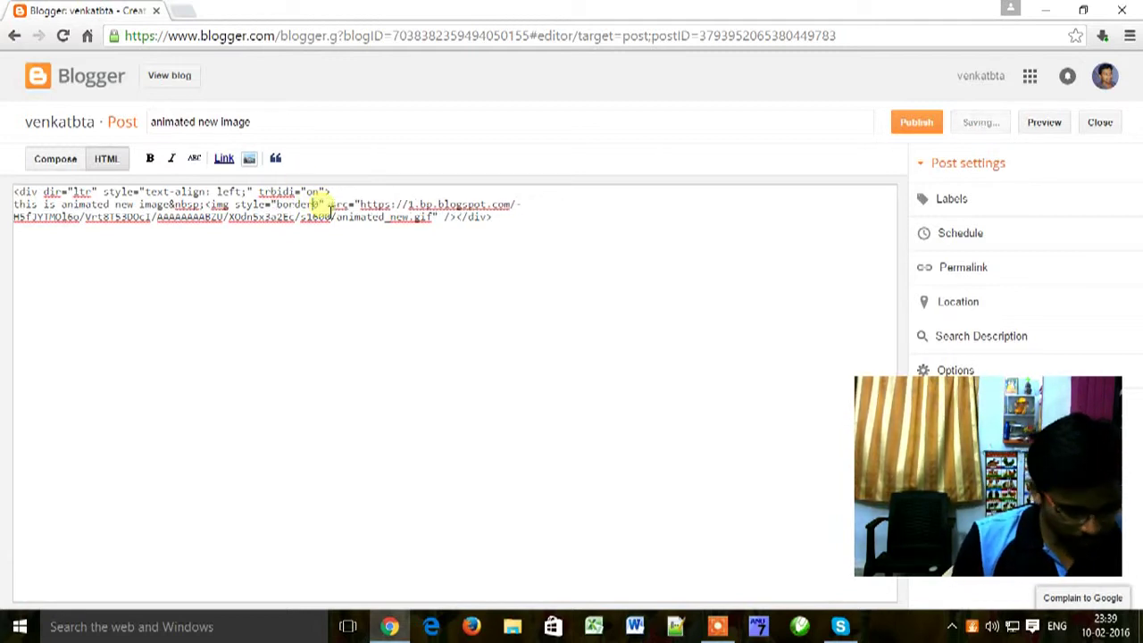
type(":")
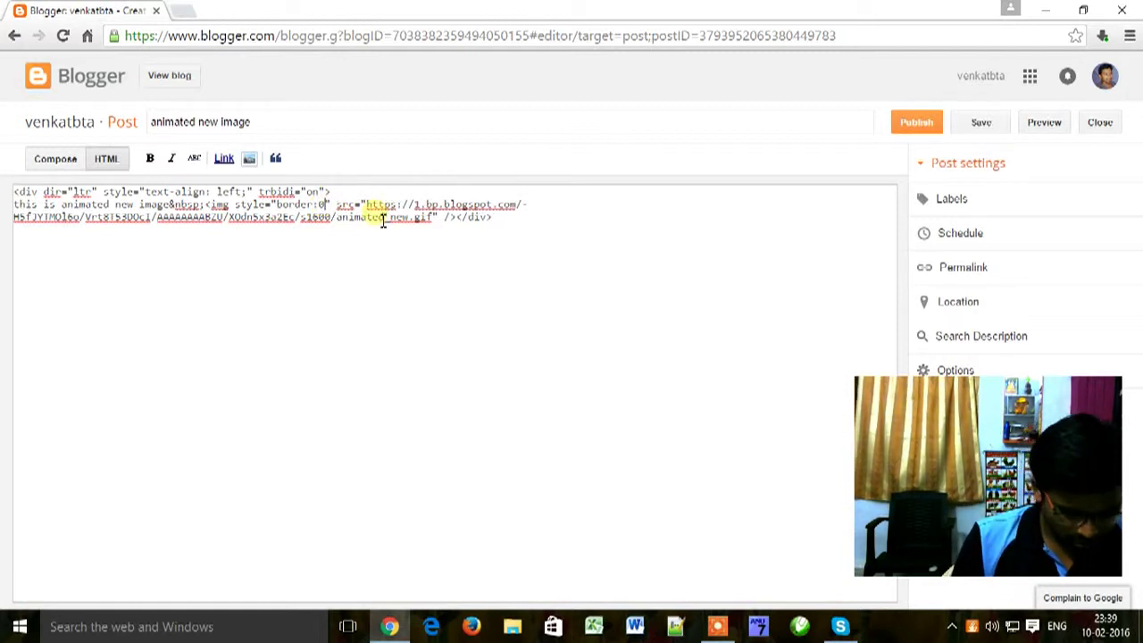
type("0; ")
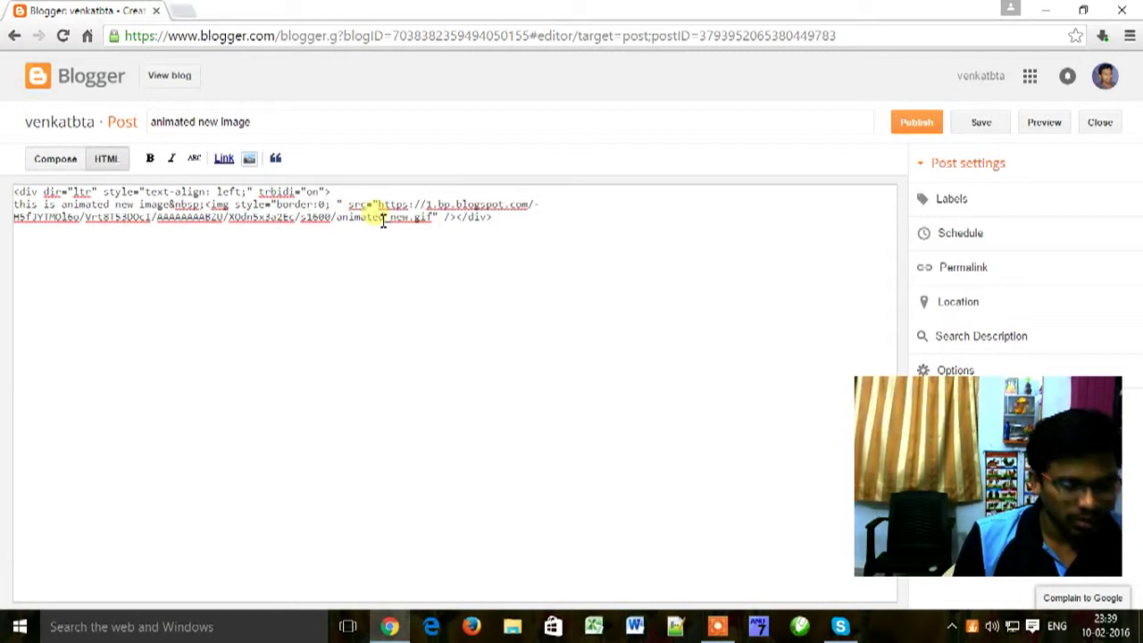
Add "padding:0;" after the border rule in the badge's inline style
type("po")
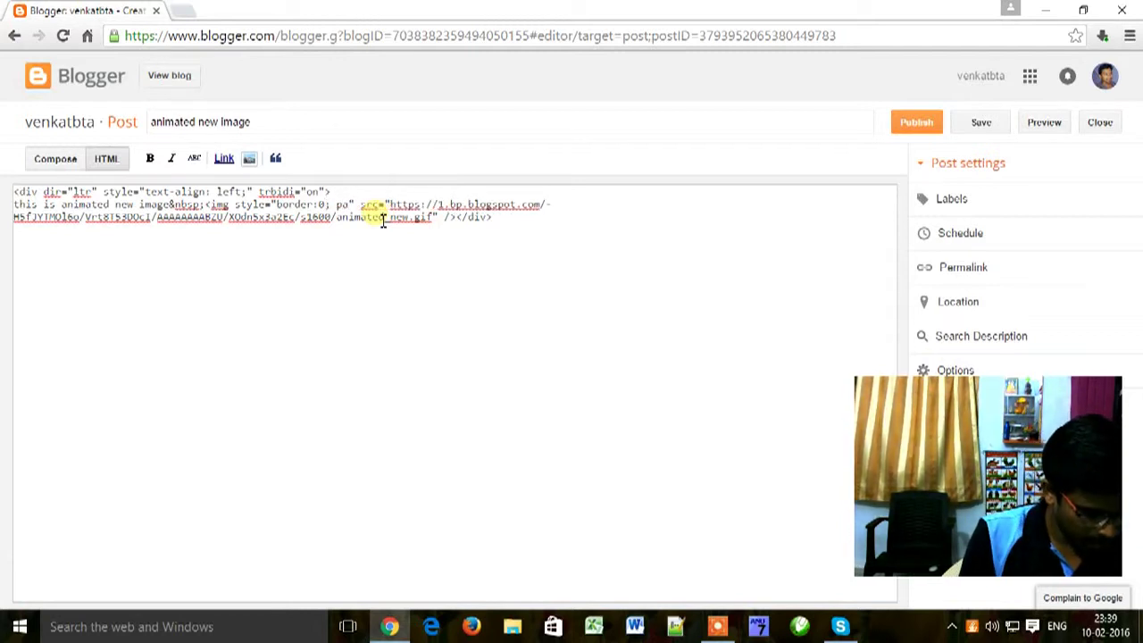
type("dding")
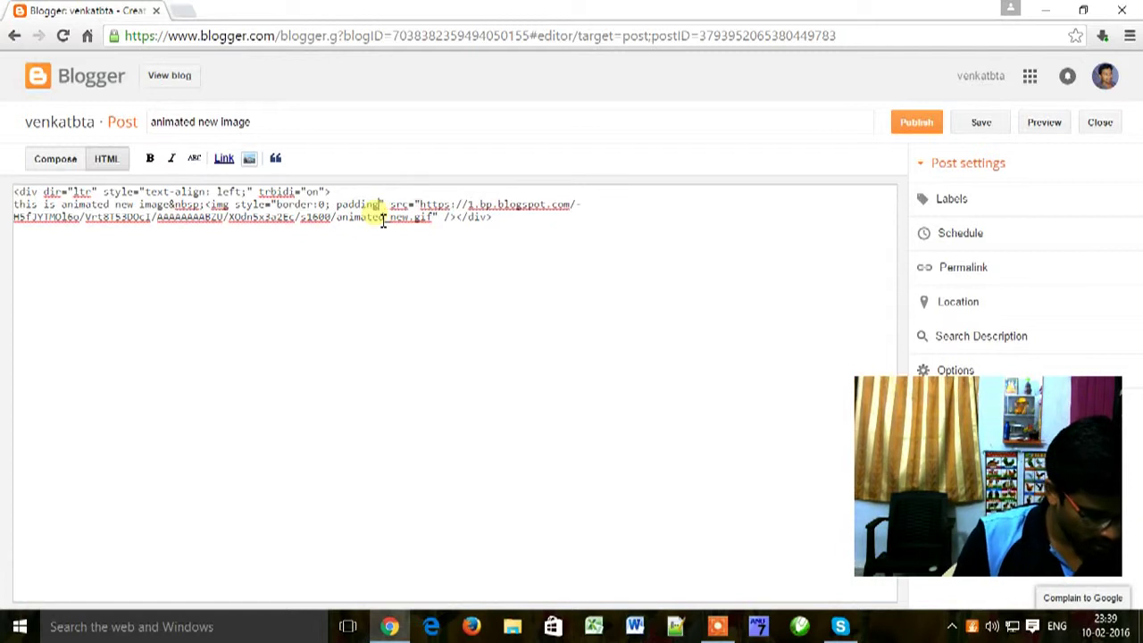
type(":")
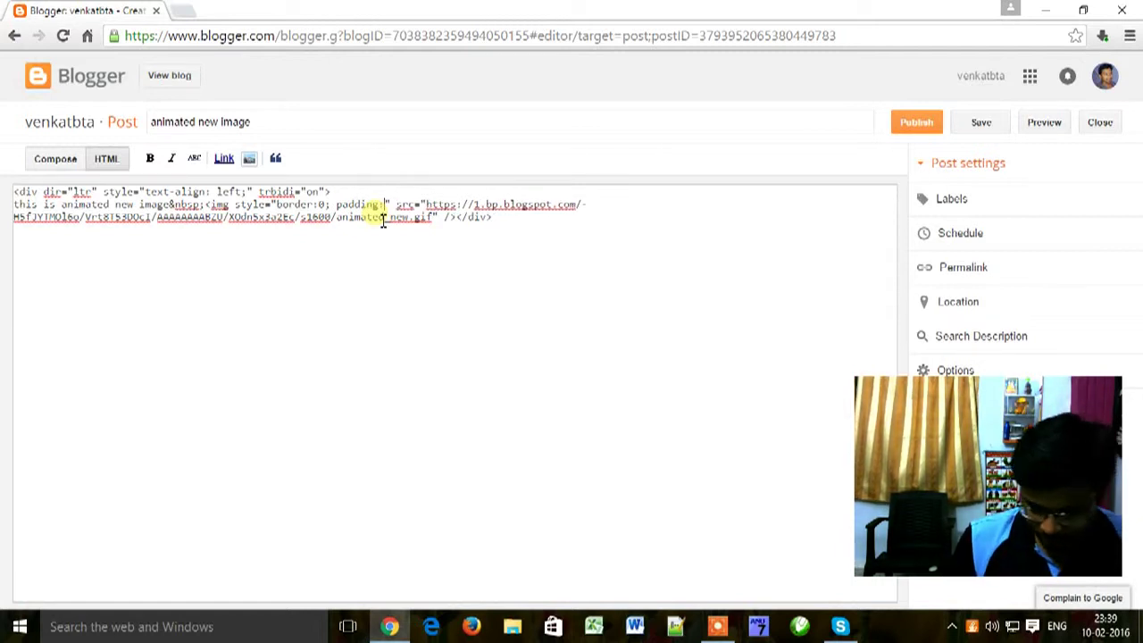
type("0")
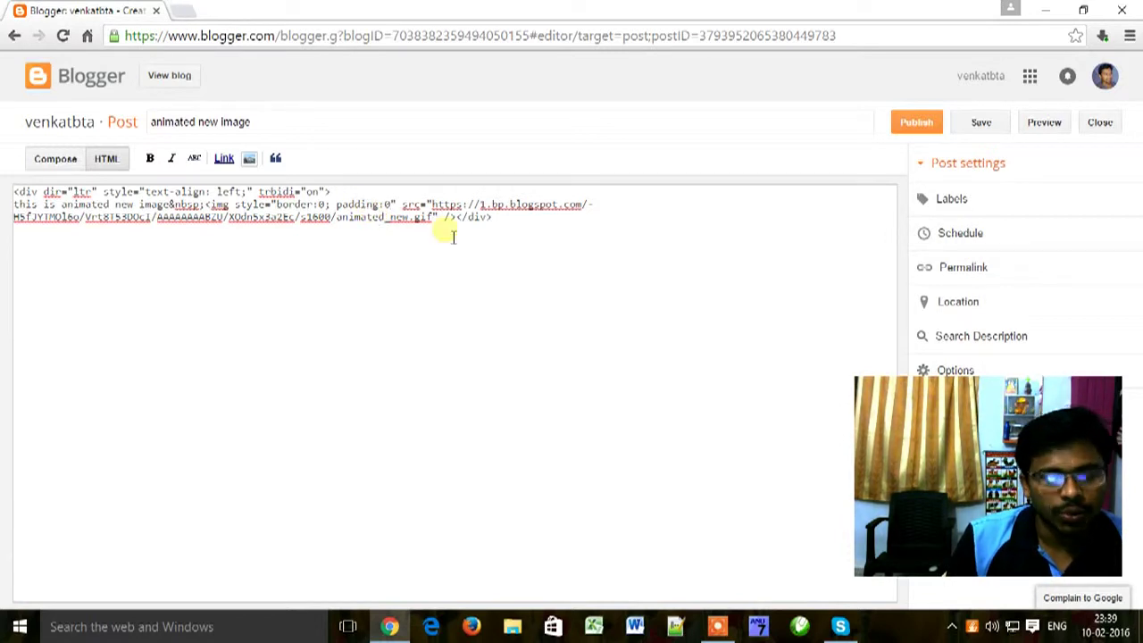
type(";")
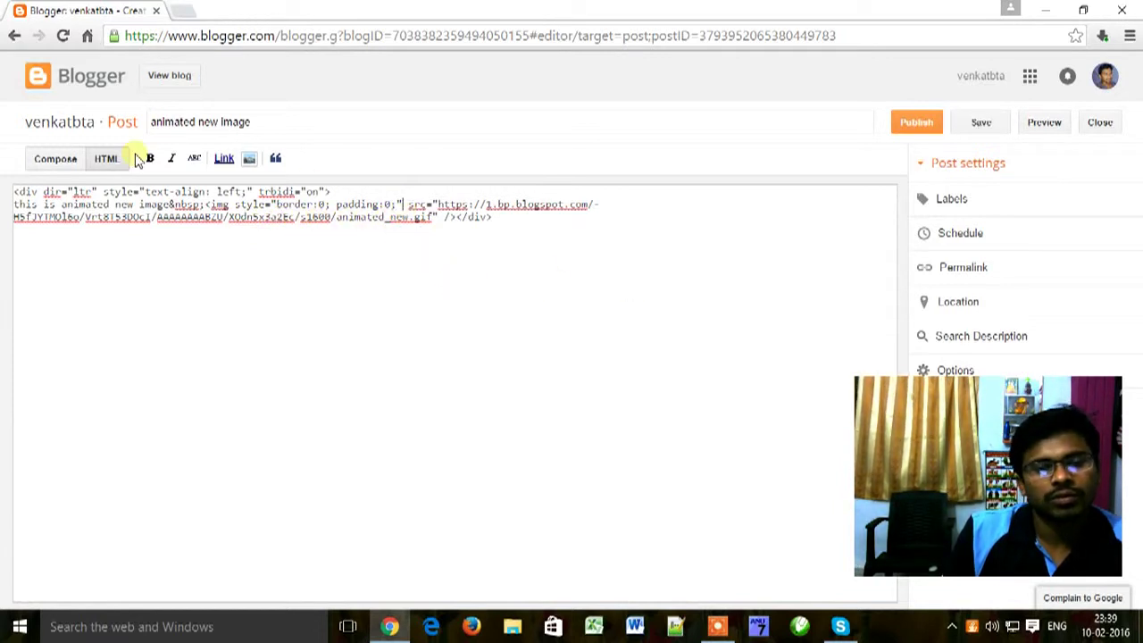
Return to the visual editor, capitalize the first letter so the body reads "This is animated new image", and publish the post
left_click(55, 159)
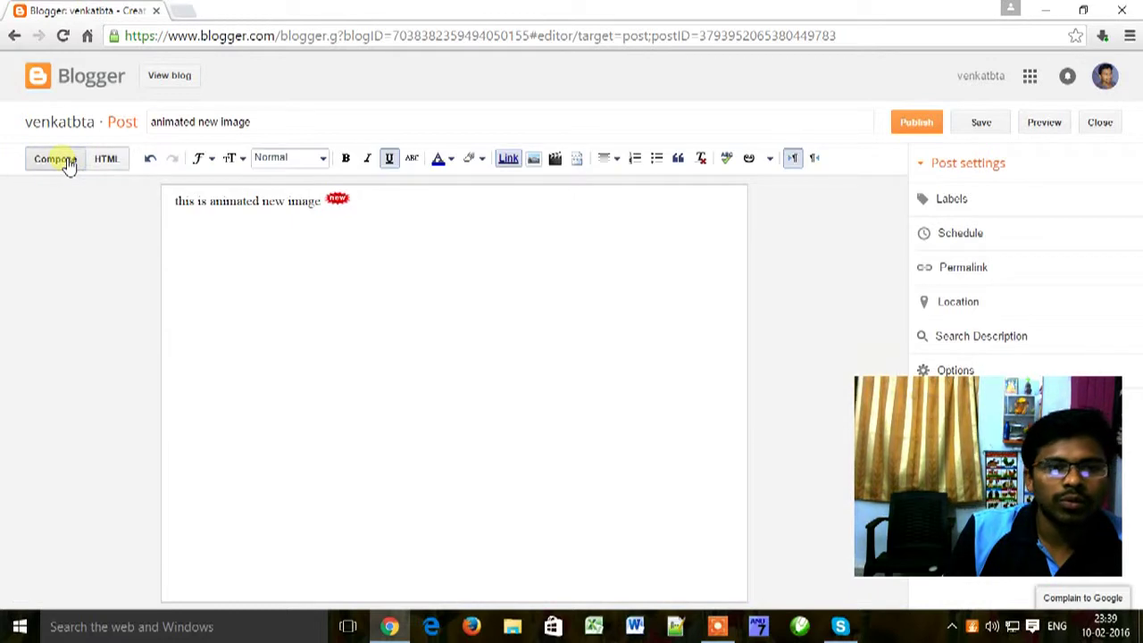
left_click(342, 213)
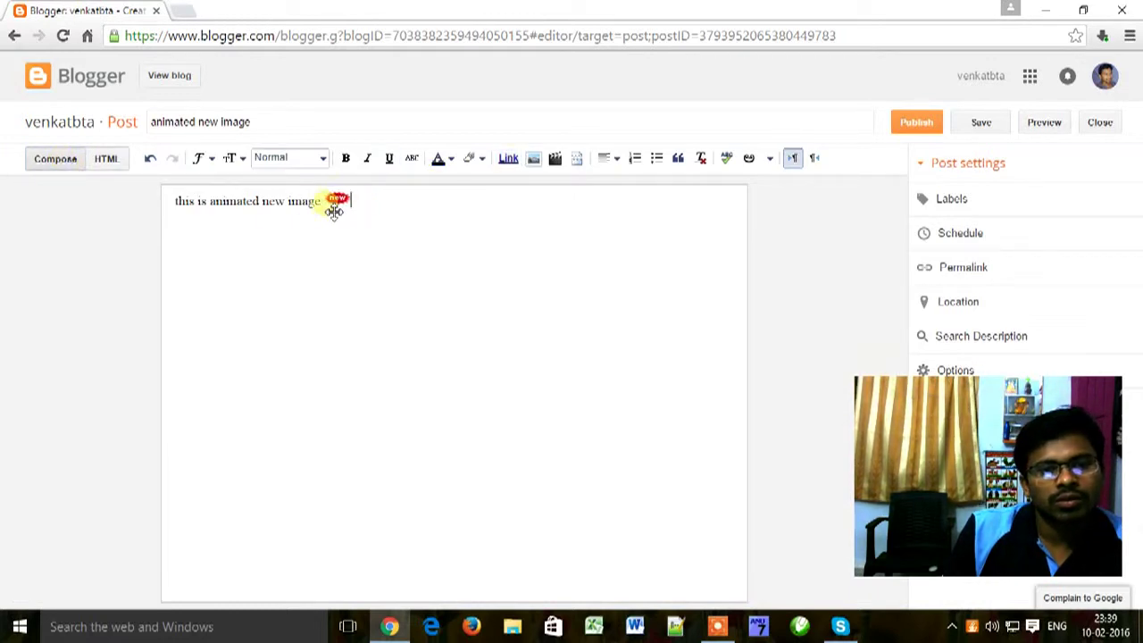
left_click(178, 203)
key("Delete")
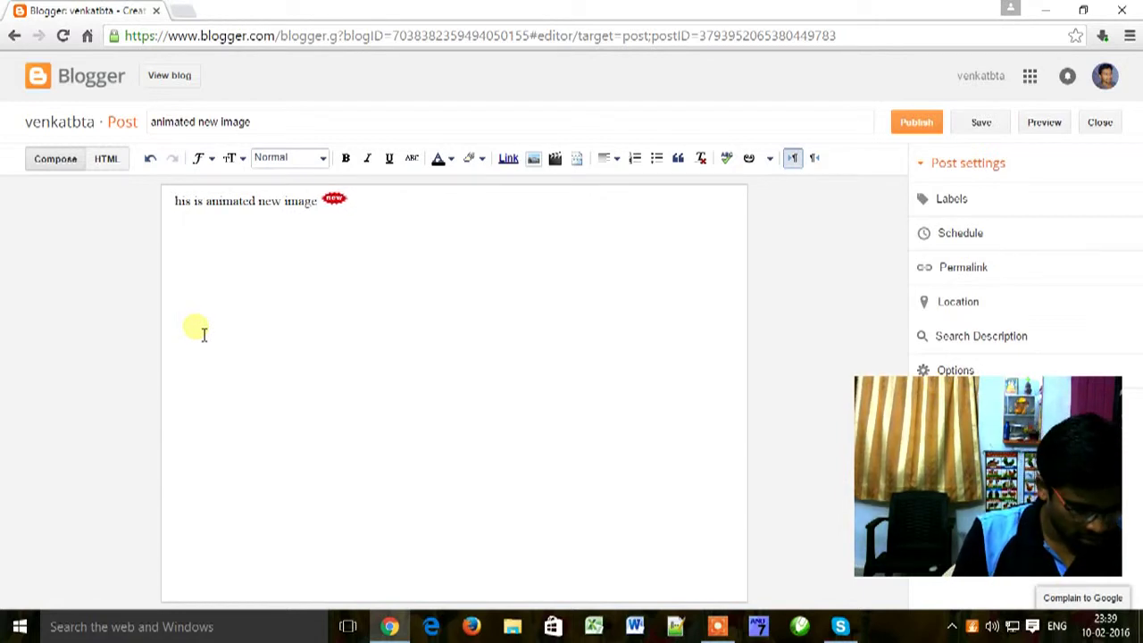
type("T")
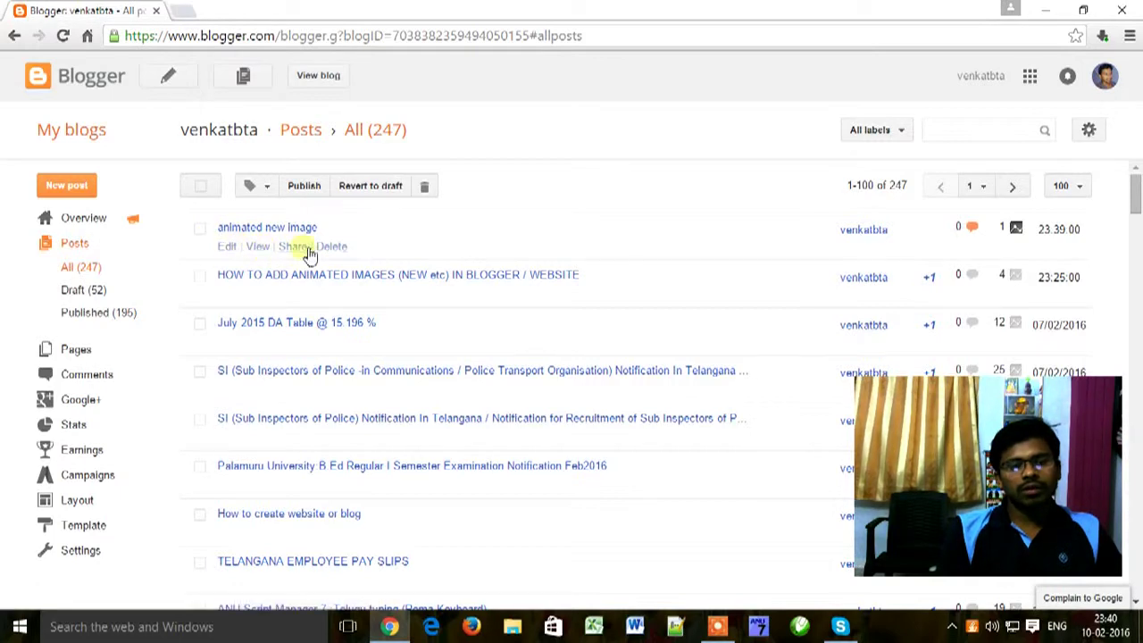
View the published "animated new image" post on the live blog to check the badge beside its text
left_click(258, 247)
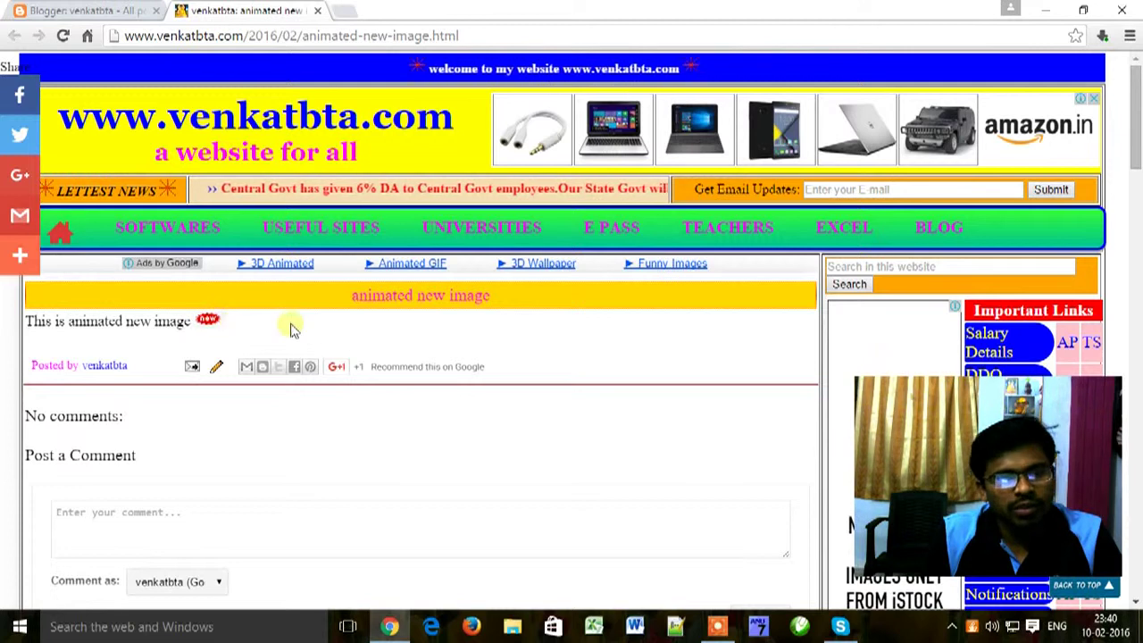
left_click(297, 518)
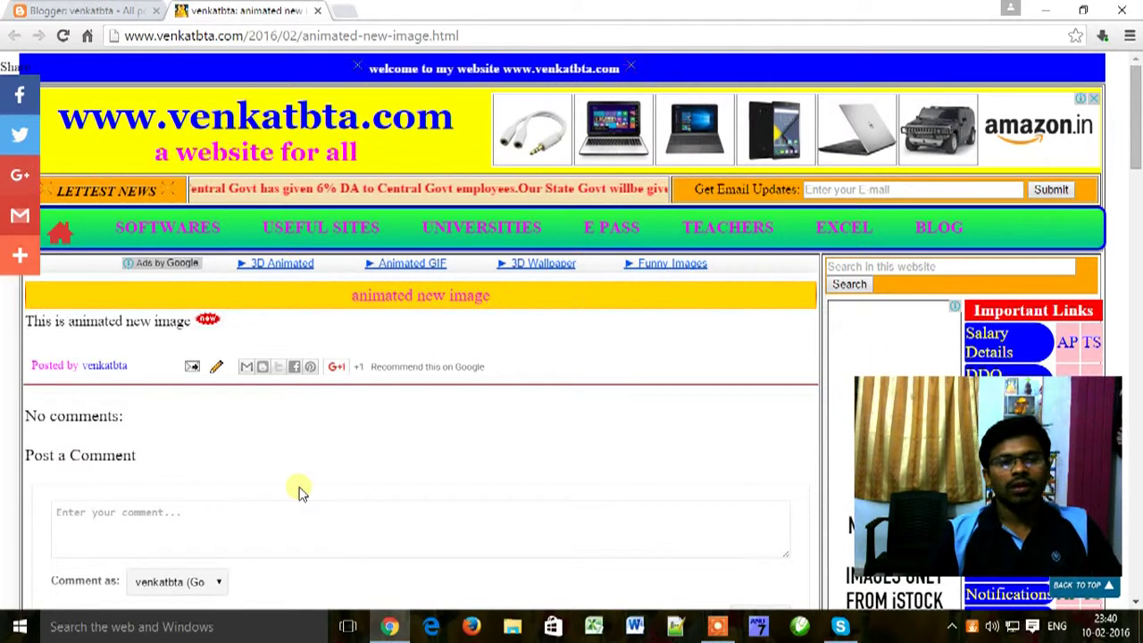